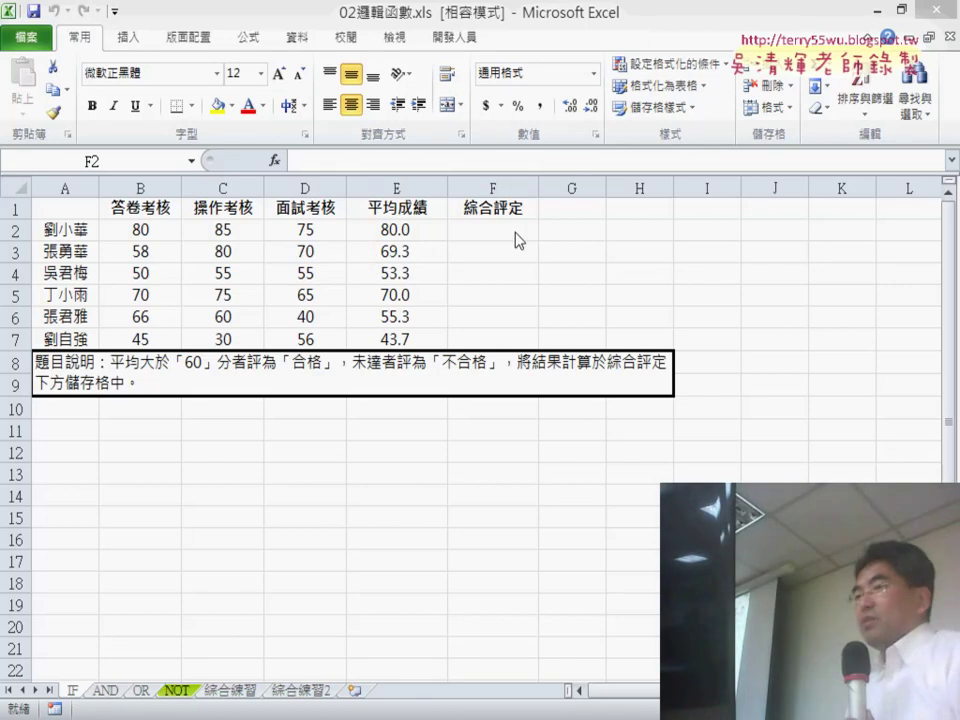
Check E2's average, then start an IF function in F2 from the Logical category
{"action": "left_click", "coordinate": [515, 234]}
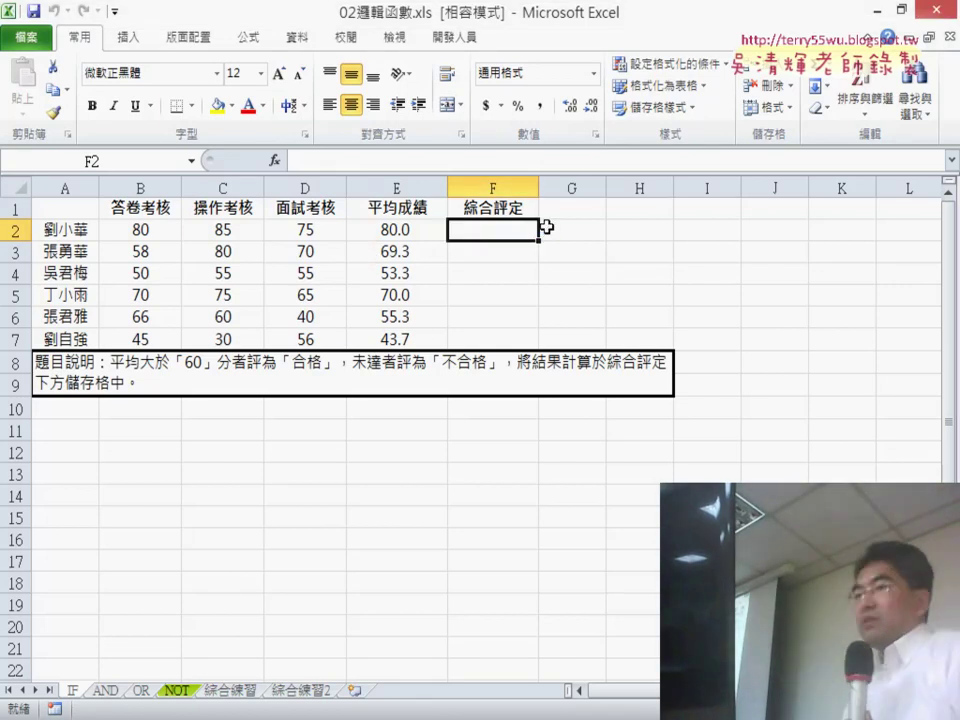
{"action": "left_click", "coordinate": [392, 231]}
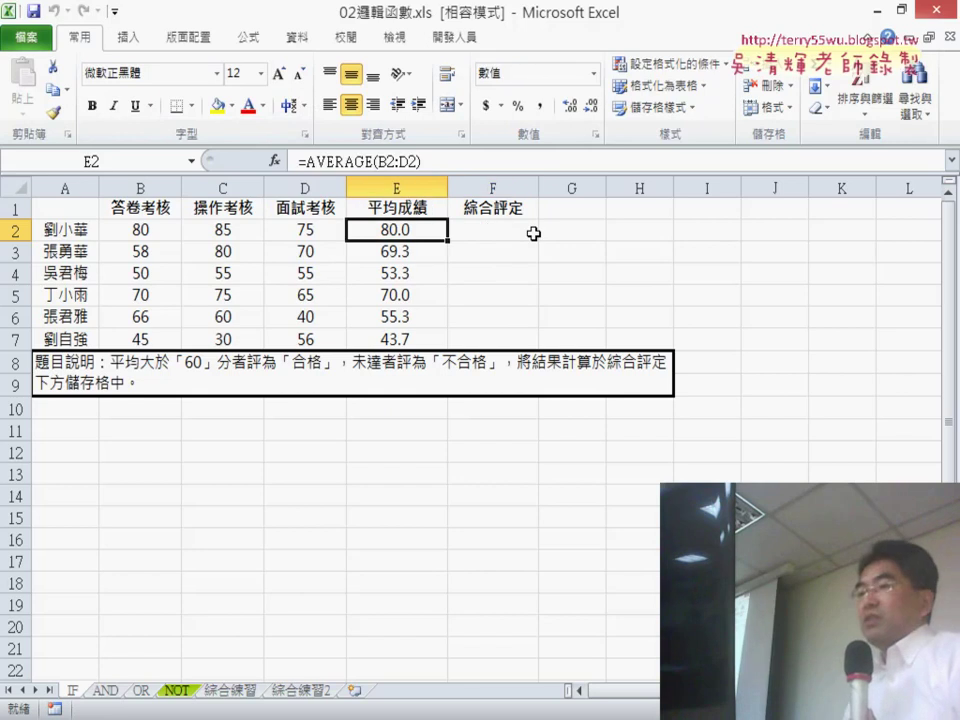
{"action": "left_click", "coordinate": [468, 244]}
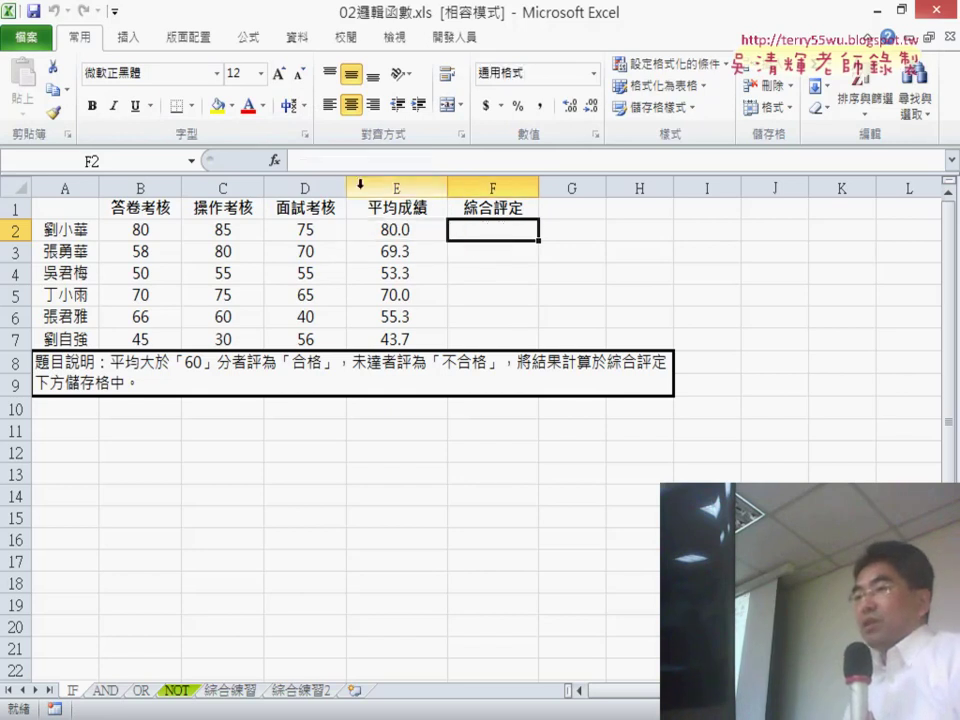
{"action": "left_click", "coordinate": [274, 160]}
{"action": "left_click_drag", "start_coordinate": [468, 386], "coordinate": [363, 137]}
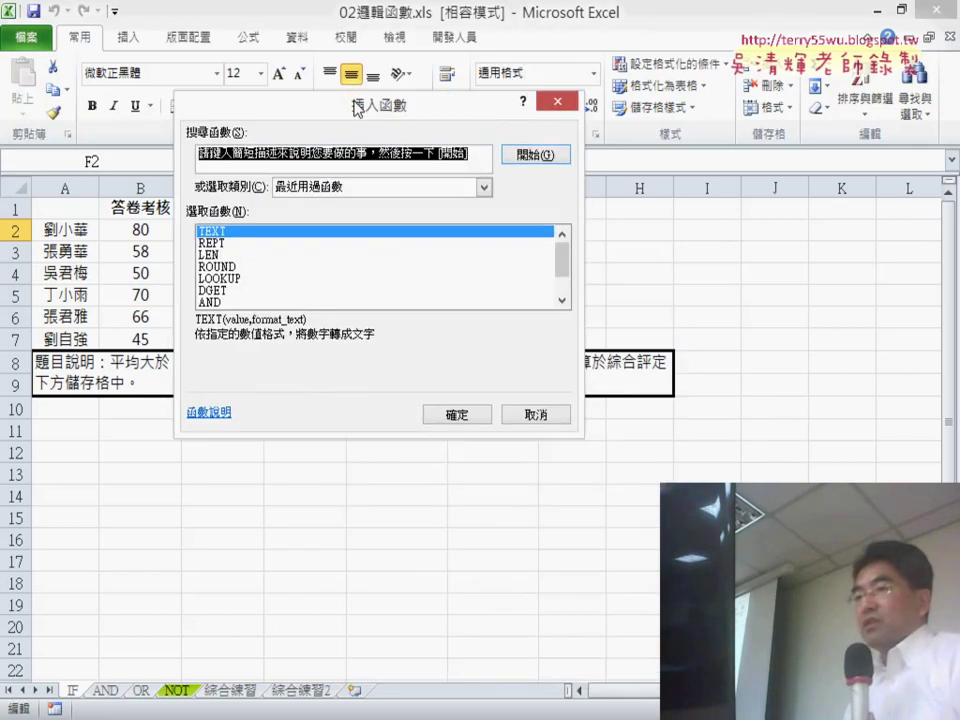
{"action": "left_click", "coordinate": [357, 186]}
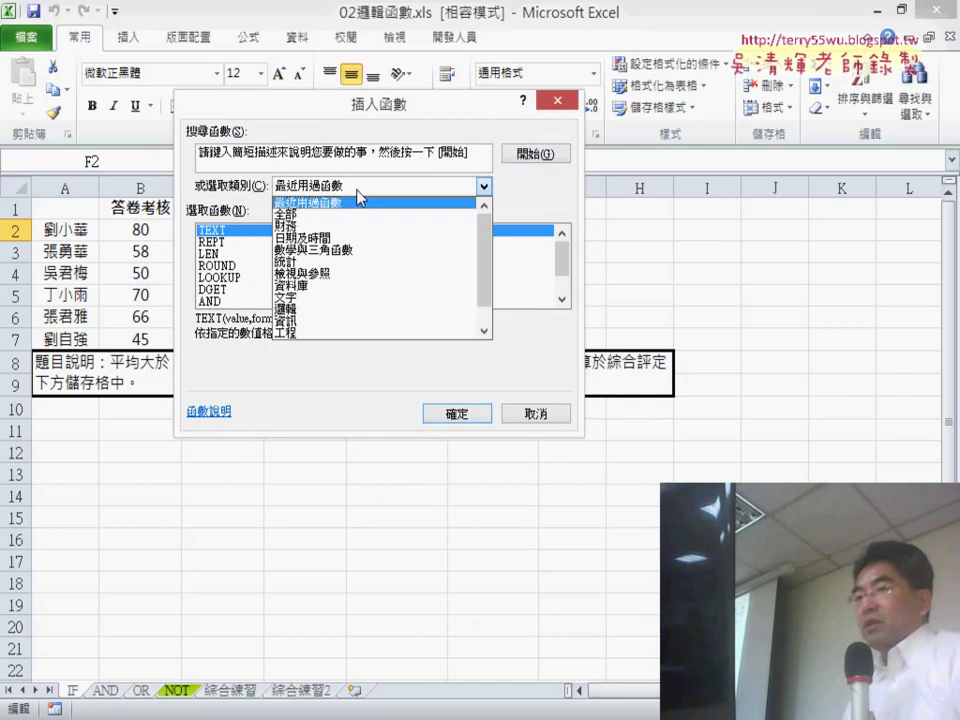
{"action": "left_click", "coordinate": [354, 309]}
{"action": "double_click", "coordinate": [221, 255]}
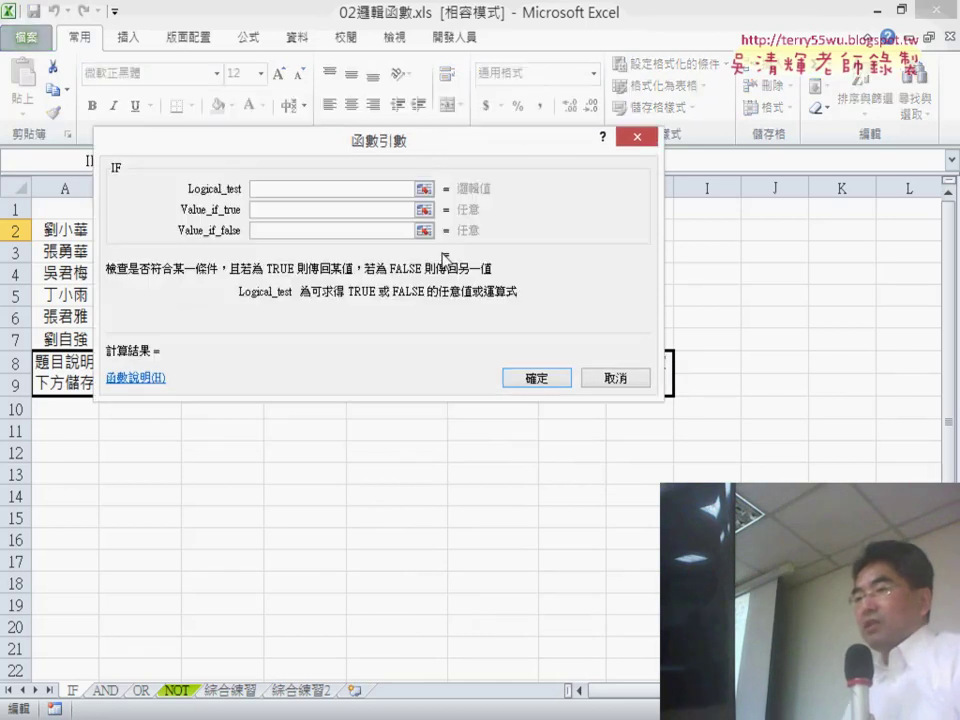
Enter a logical test comparing E2's average with 60
{"action": "left_click_drag", "start_coordinate": [413, 152], "coordinate": [476, 323]}
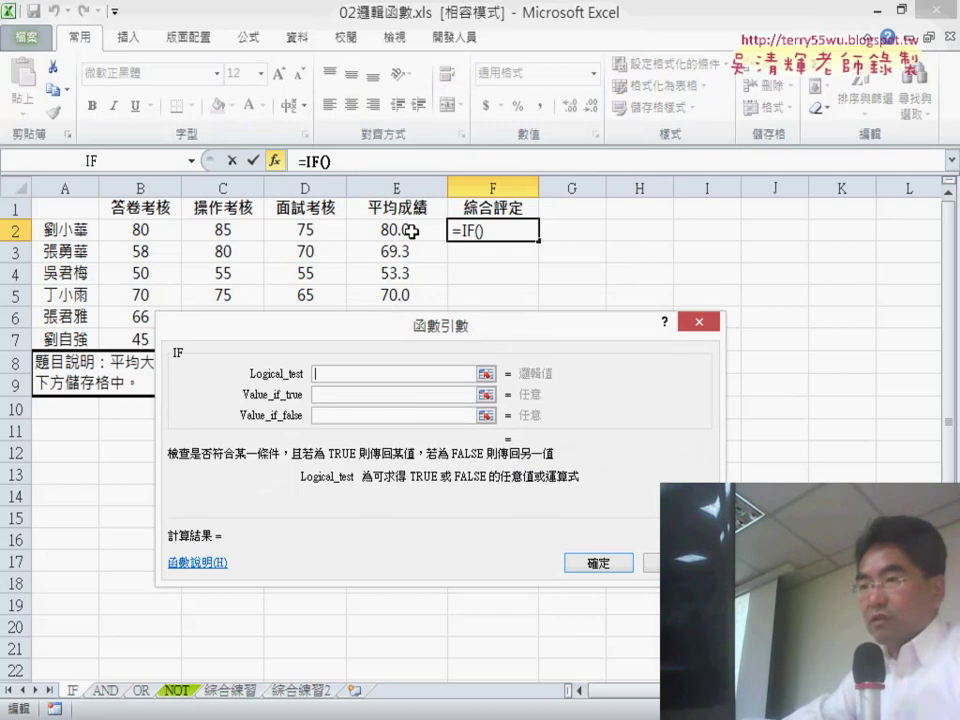
{"action": "left_click", "coordinate": [411, 231]}
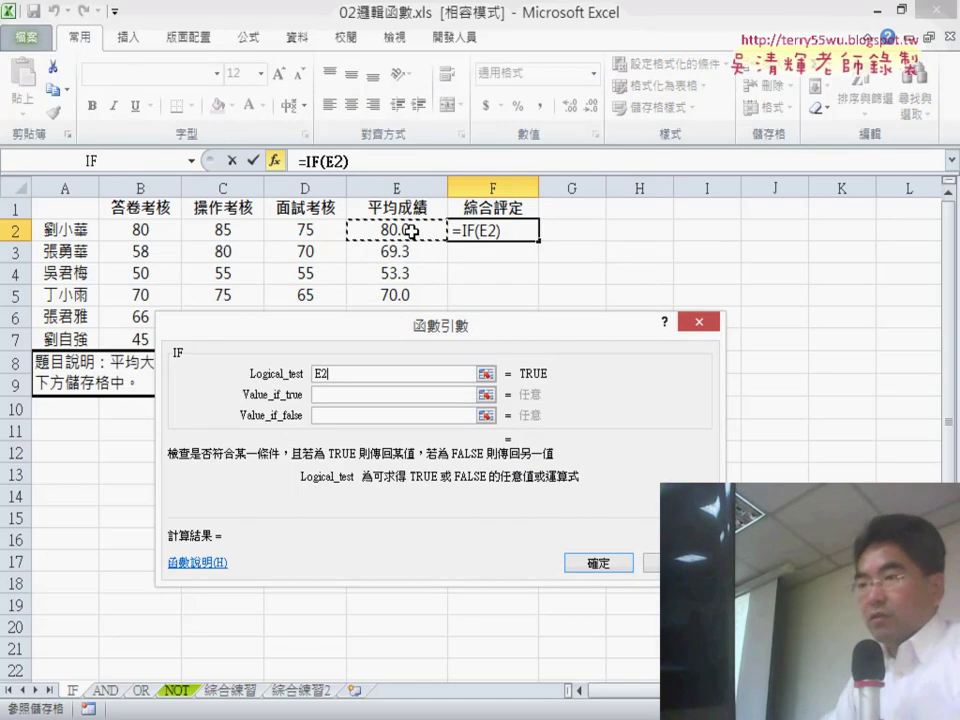
{"action": "type", "text": ">ル"}
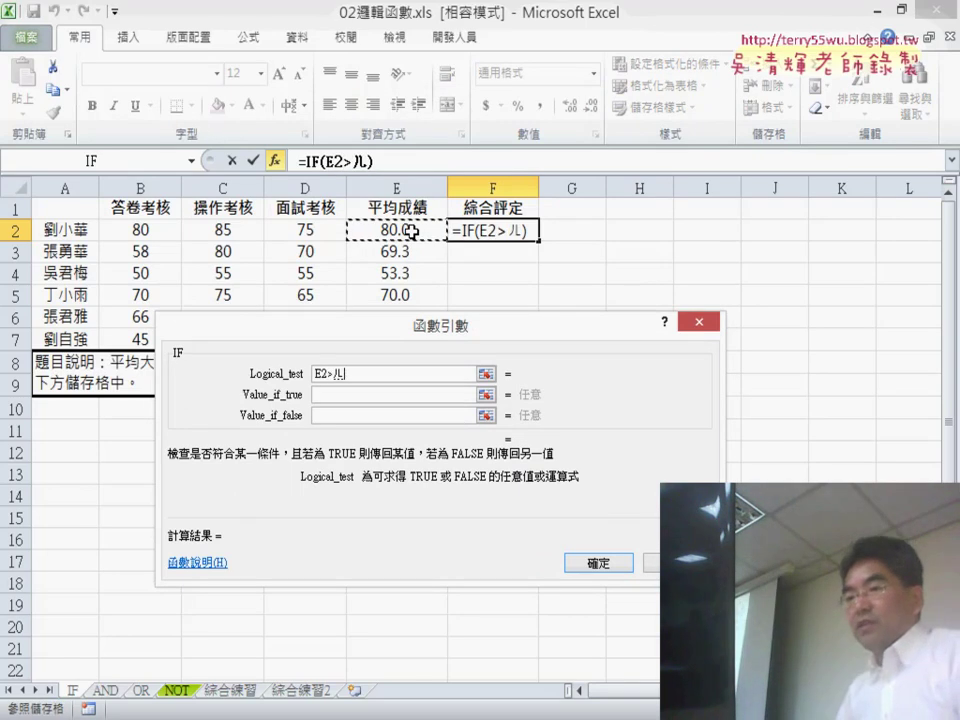
{"action": "type", "text": "60"}
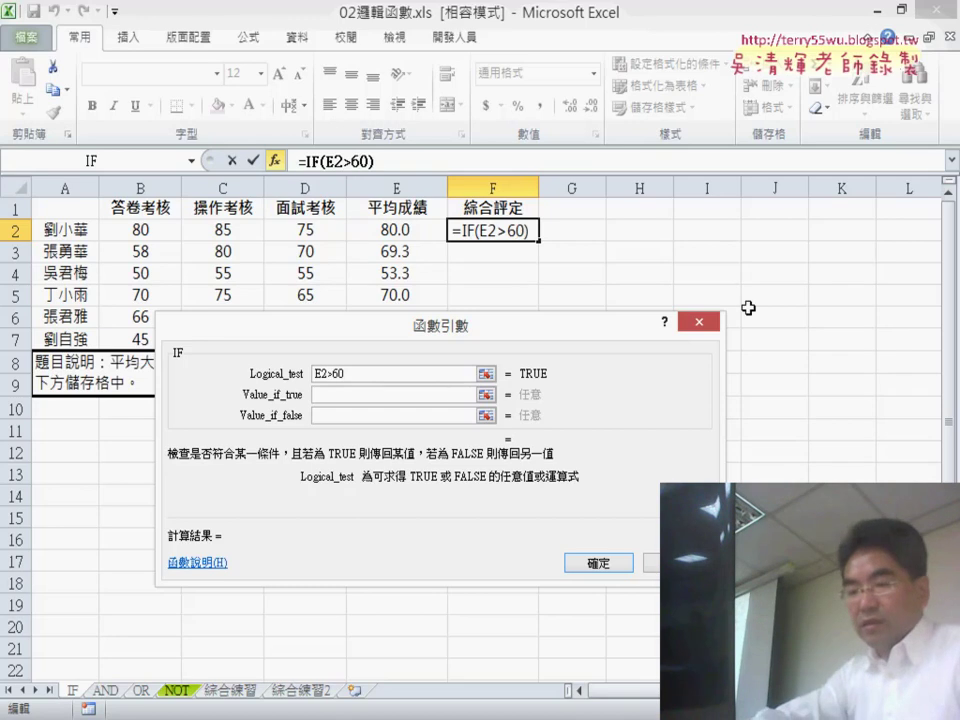
Set the true value to 合格 and the false value to 不合格
{"action": "left_click", "coordinate": [423, 399]}
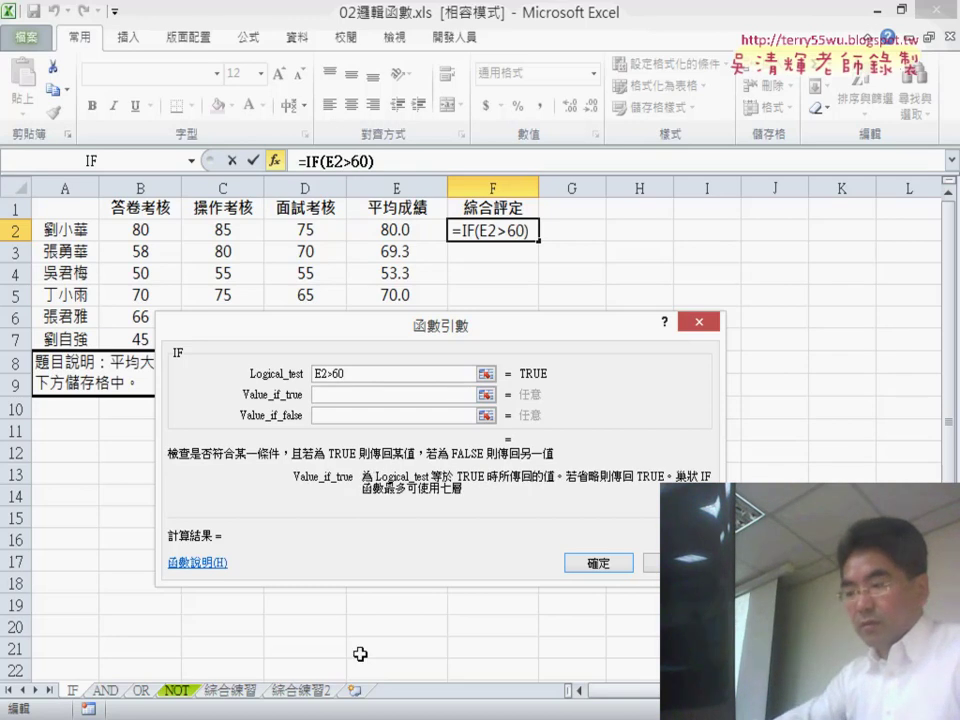
{"action": "type", "text": "\""}
{"action": "key", "text": "BackSpace"}
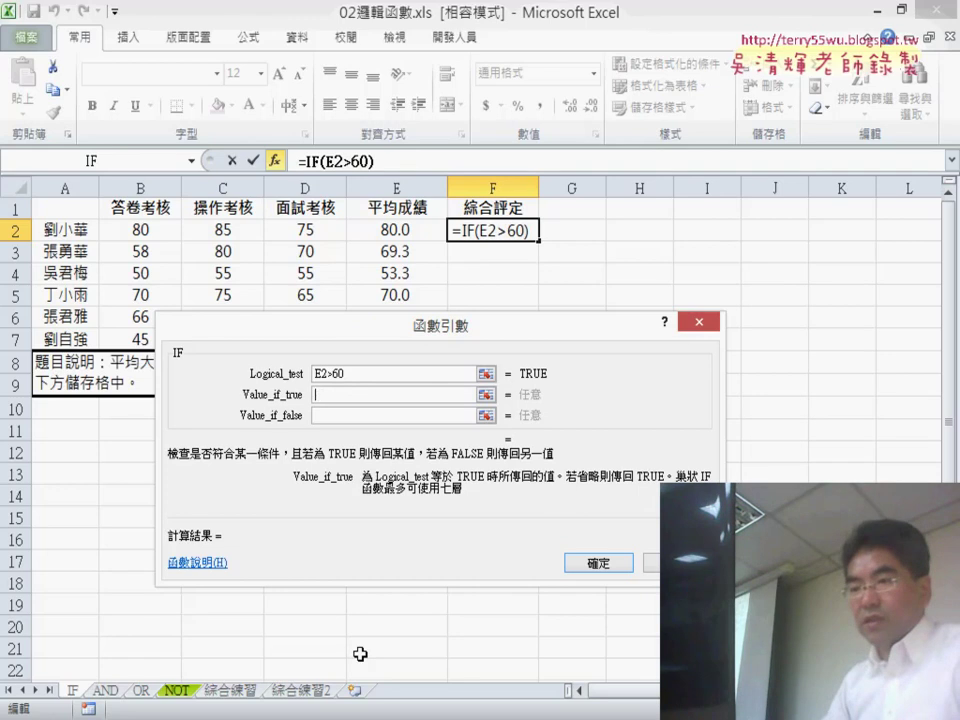
{"action": "type", "text": "合格"}
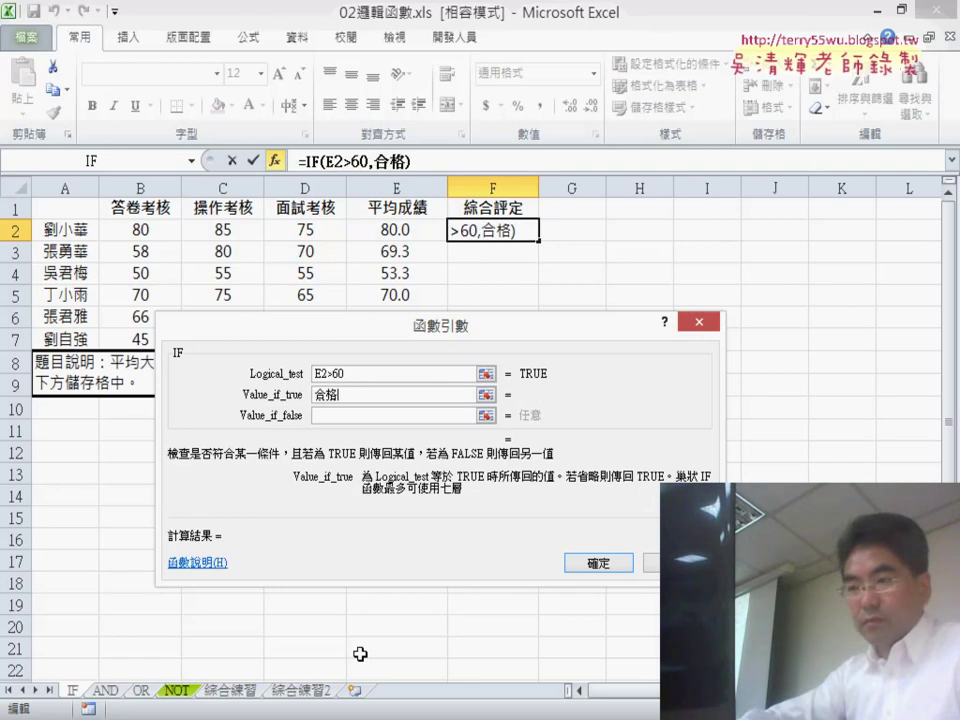
{"action": "key", "text": "shift+Home"}
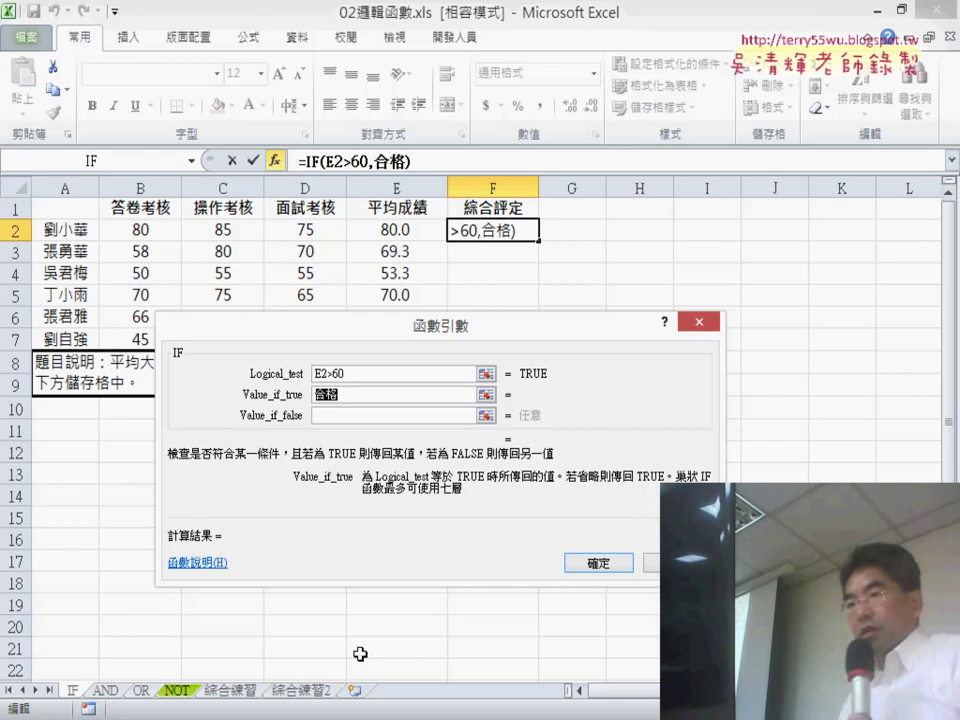
{"action": "key", "text": "Tab"}
{"action": "type", "text": "合格\","}
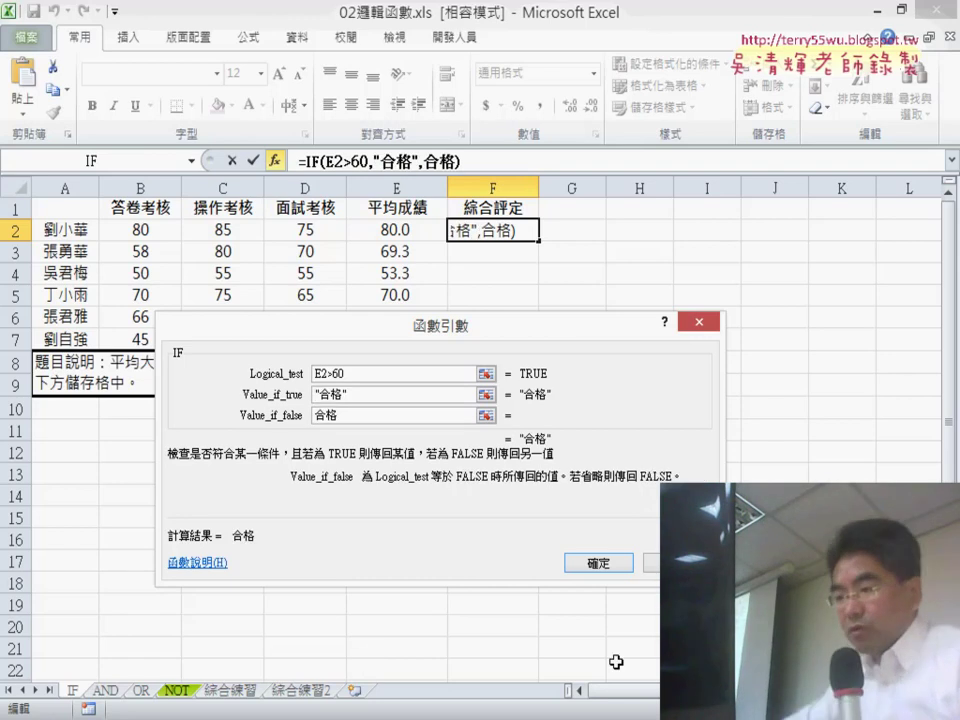
{"action": "type", "text": "不"}
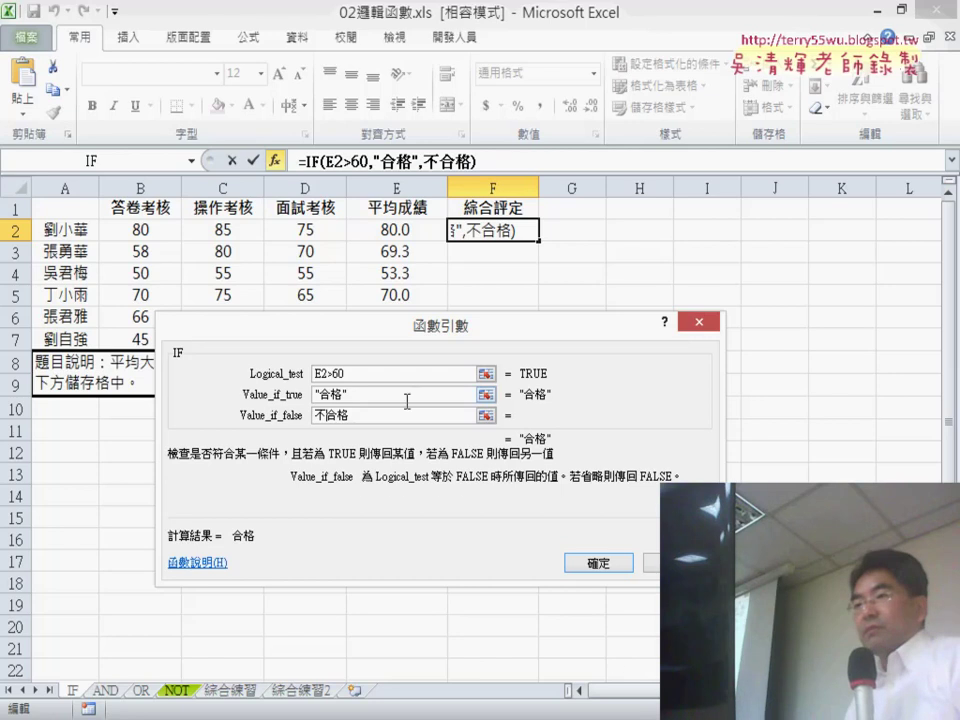
Correct the test to E2>=60 and confirm the IF formula in F2
{"action": "key", "text": "shift+Tab"}
{"action": "key", "text": "shift+Tab"}
{"action": "left_click", "coordinate": [383, 373]}
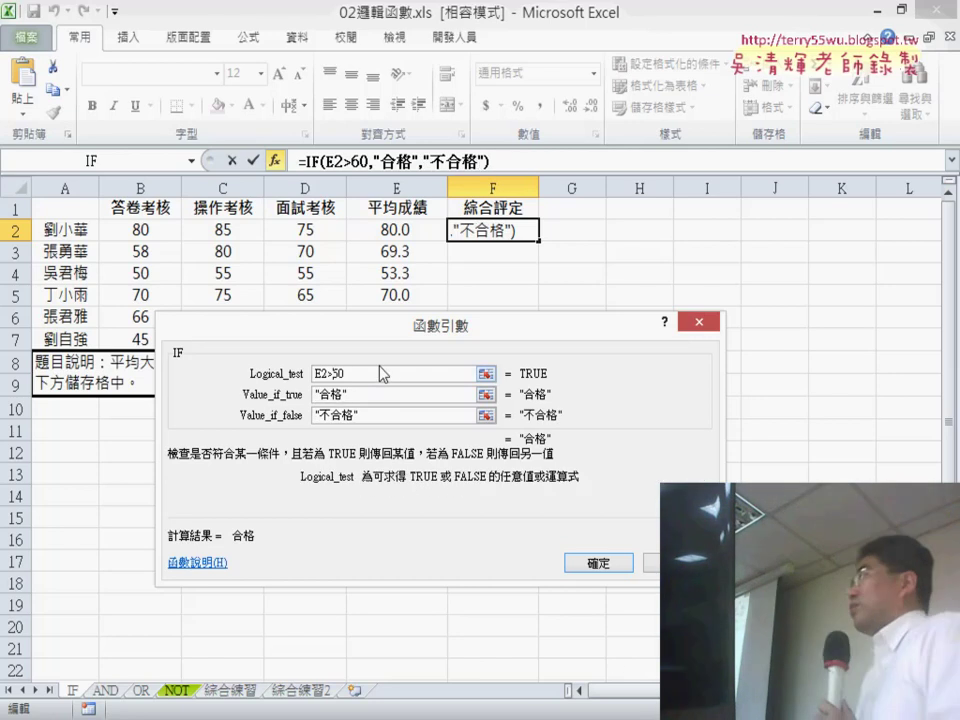
{"action": "key", "text": "Left"}
{"action": "key", "text": "Left"}
{"action": "type", "text": "="}
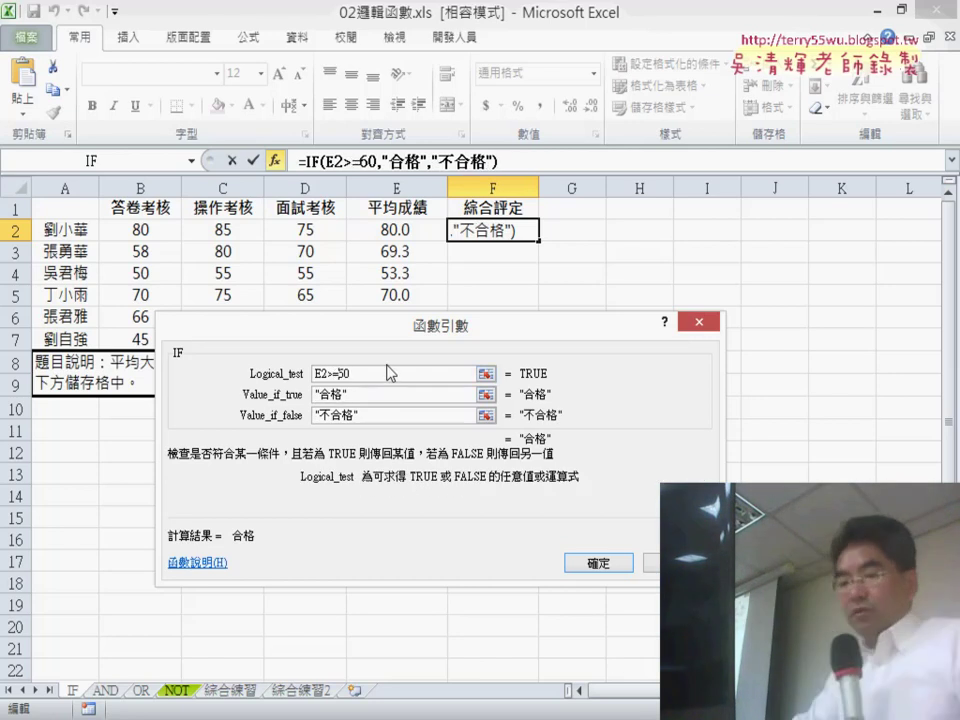
{"action": "left_click", "coordinate": [598, 563]}
Fill the pass/fail formula down to F7 and copy the 綜合評定 header into G1
{"action": "left_click_drag", "start_coordinate": [539, 241], "coordinate": [540, 340]}
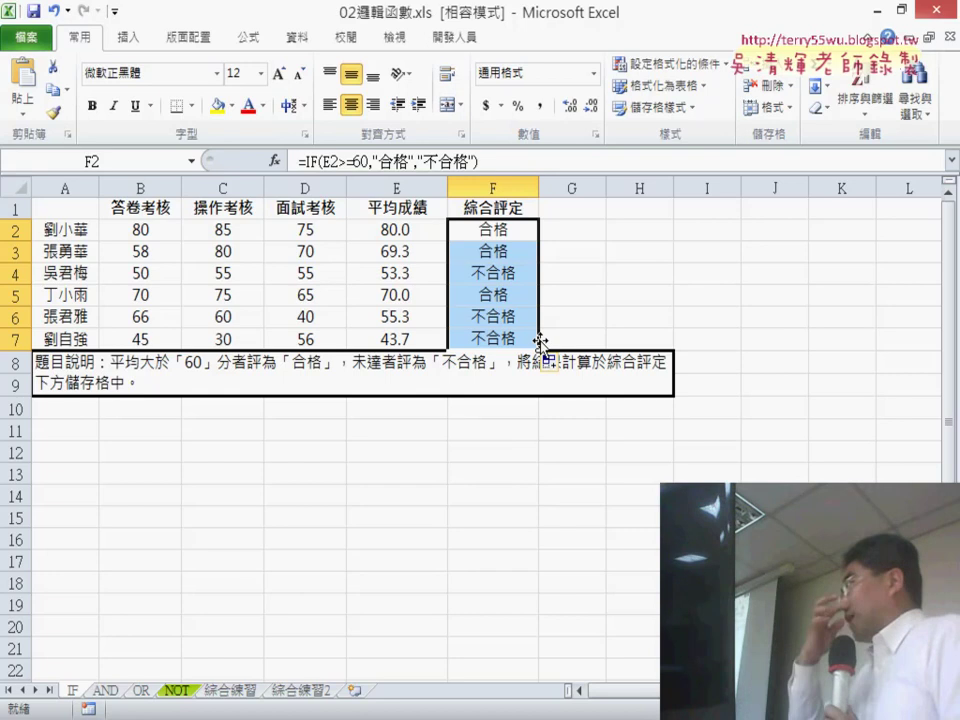
{"action": "left_click", "coordinate": [525, 200]}
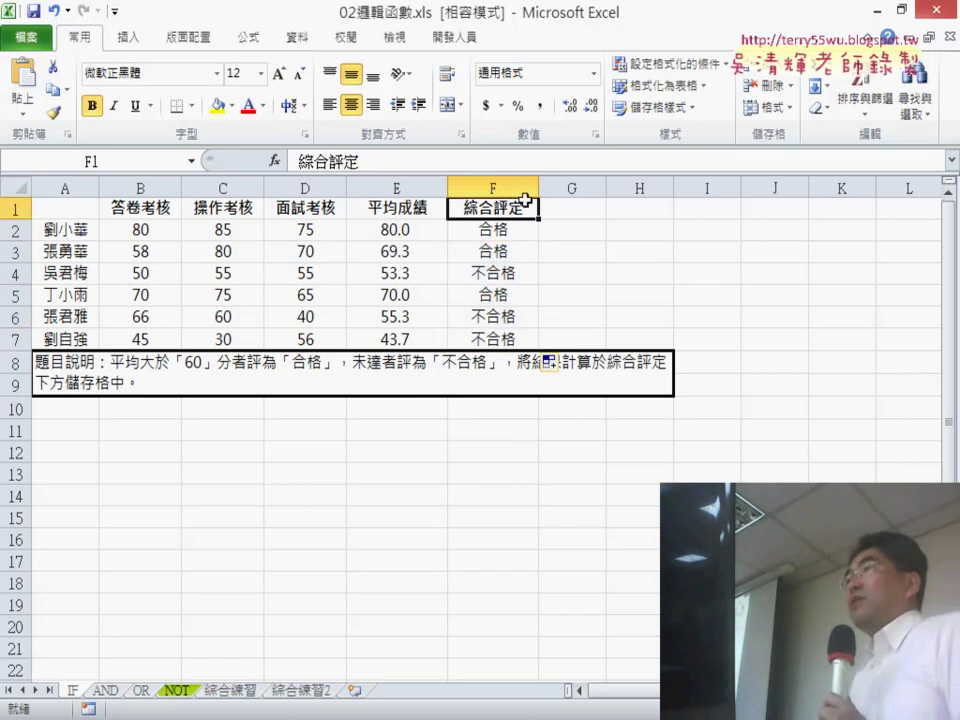
{"action": "key", "text": "ctrl+c"}
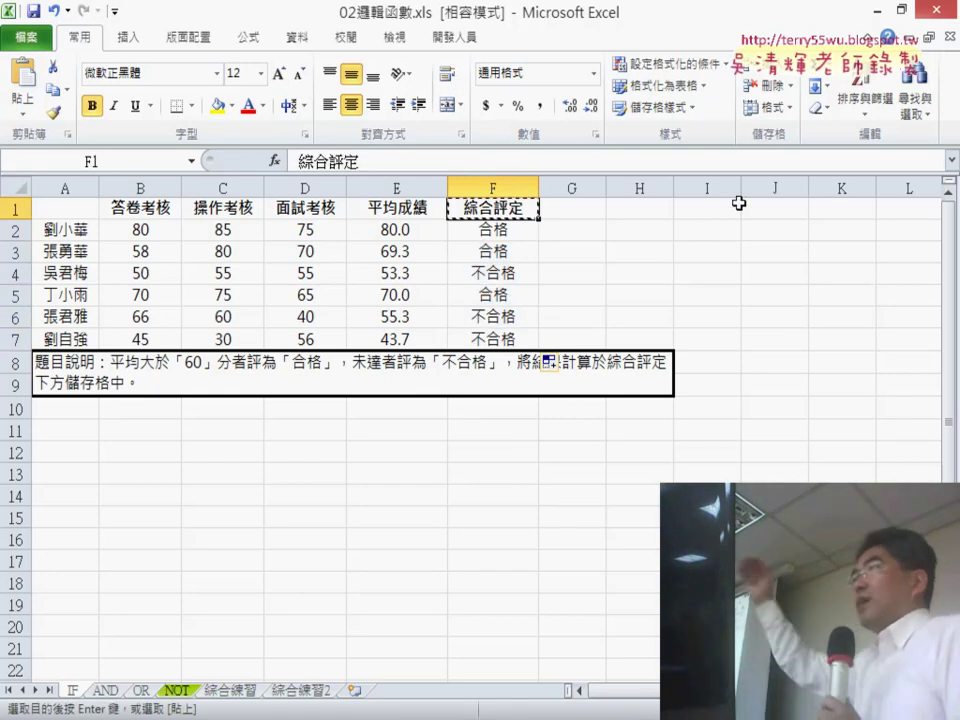
{"action": "left_click", "coordinate": [575, 208]}
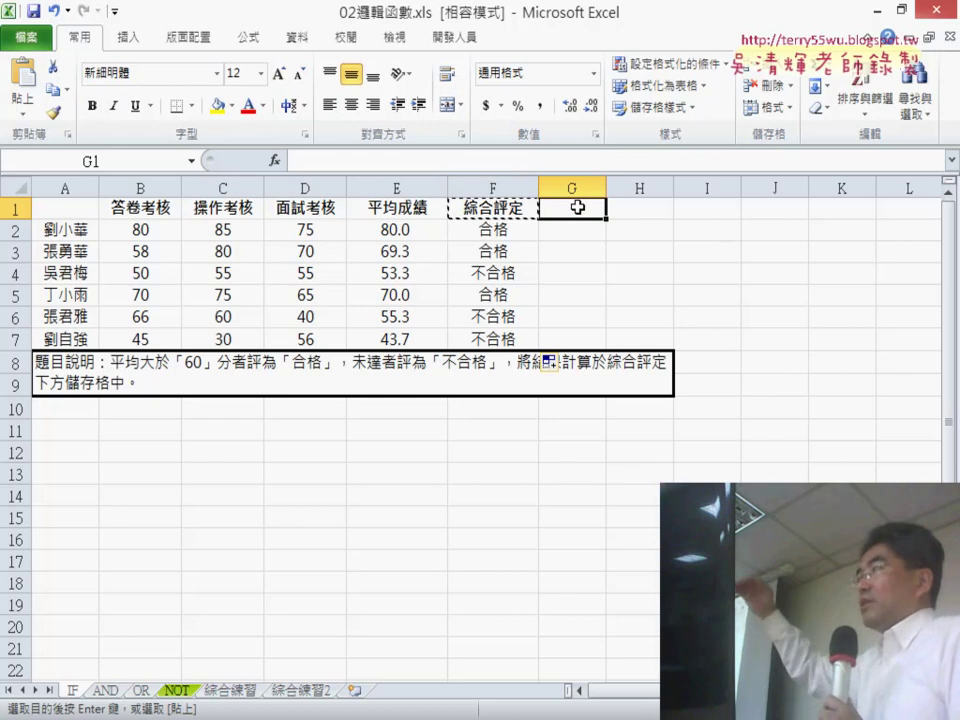
{"action": "key", "text": "ctrl+v"}
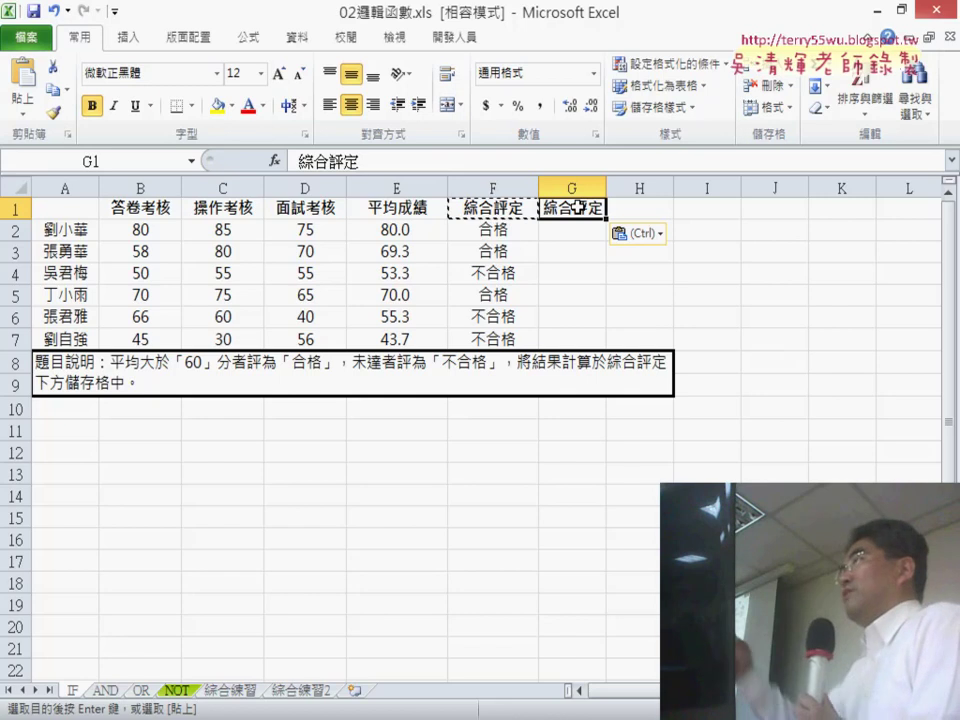
Append 多重 to G1's header and autofit column G to the new text
{"action": "left_click", "coordinate": [415, 163]}
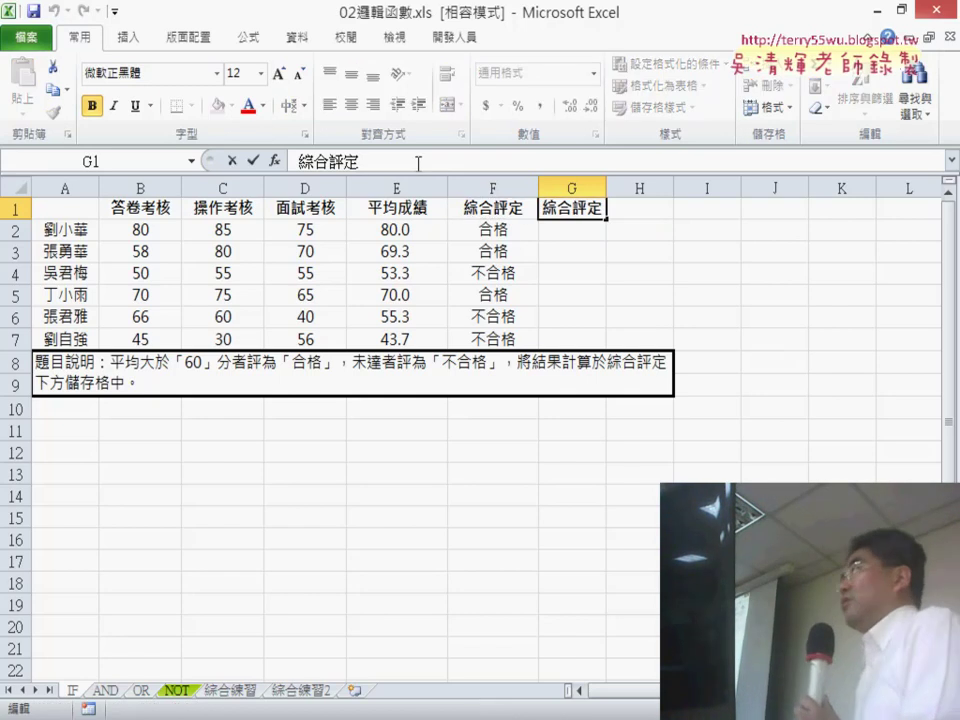
{"action": "type", "text": "ㄉ"}
{"action": "type", "text": "多重"}
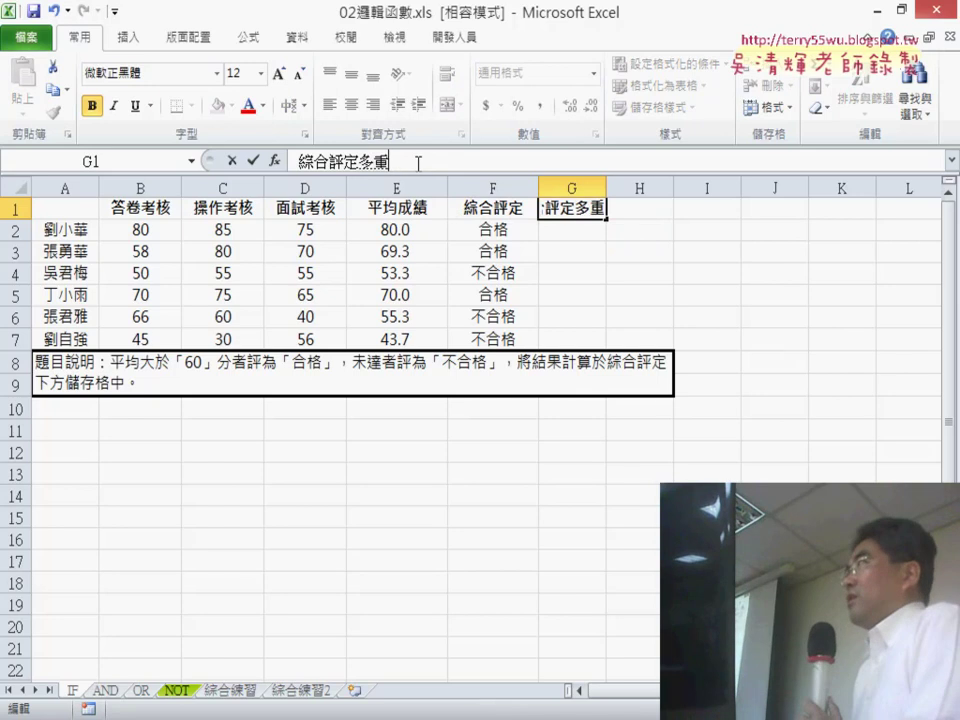
{"action": "key", "text": "Return"}
{"action": "key", "text": "Return"}
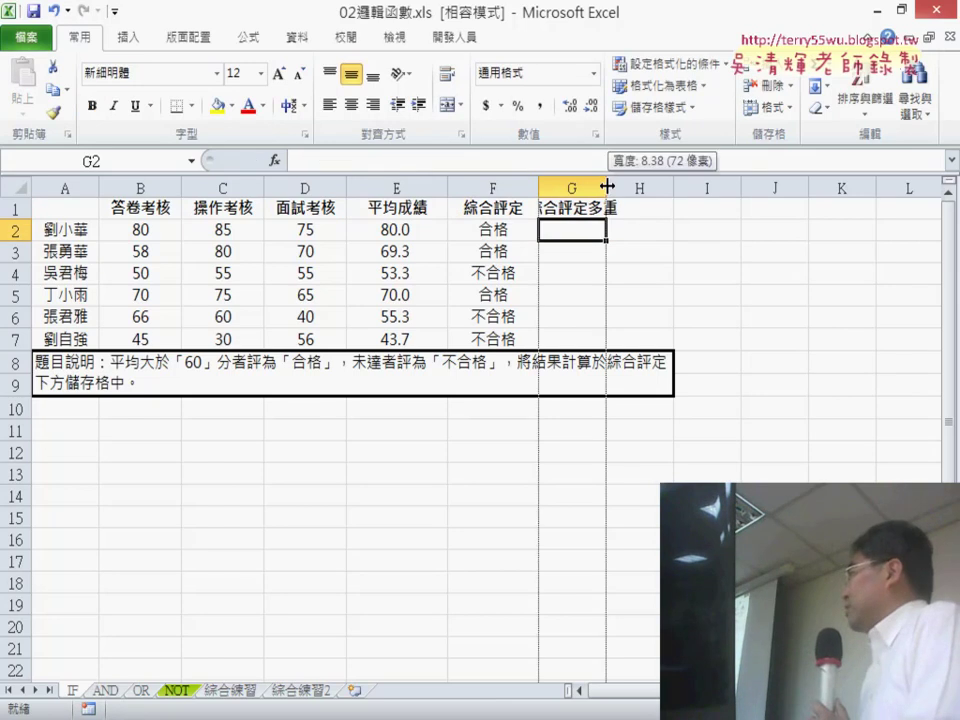
{"action": "double_click", "coordinate": [605, 187]}
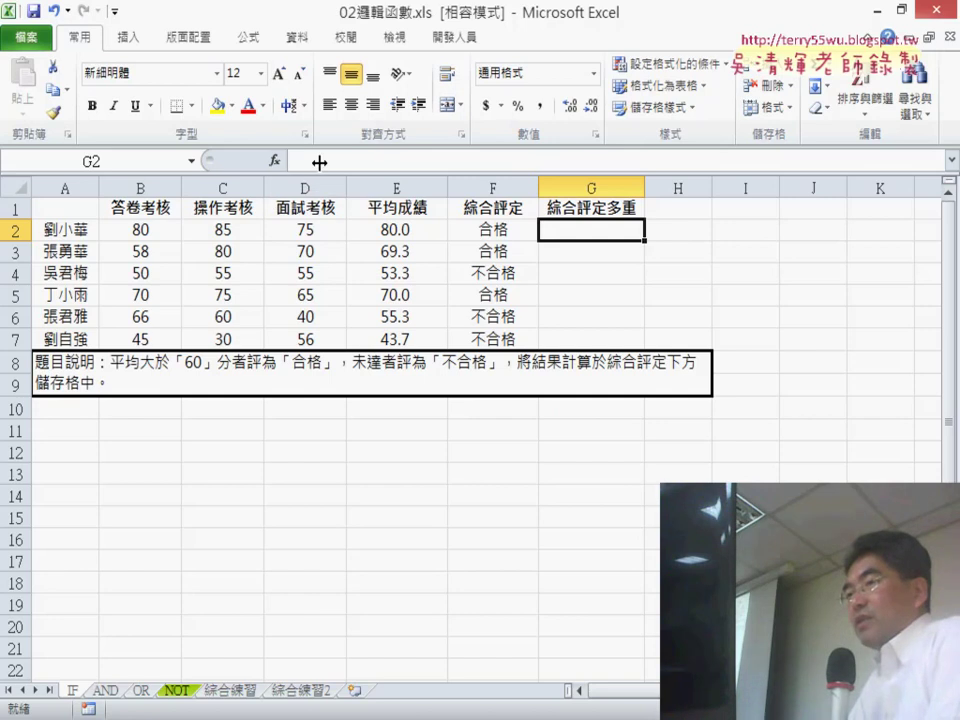
Start an IF function in G2 with the logical test E2>=80
{"action": "left_click", "coordinate": [273, 163]}
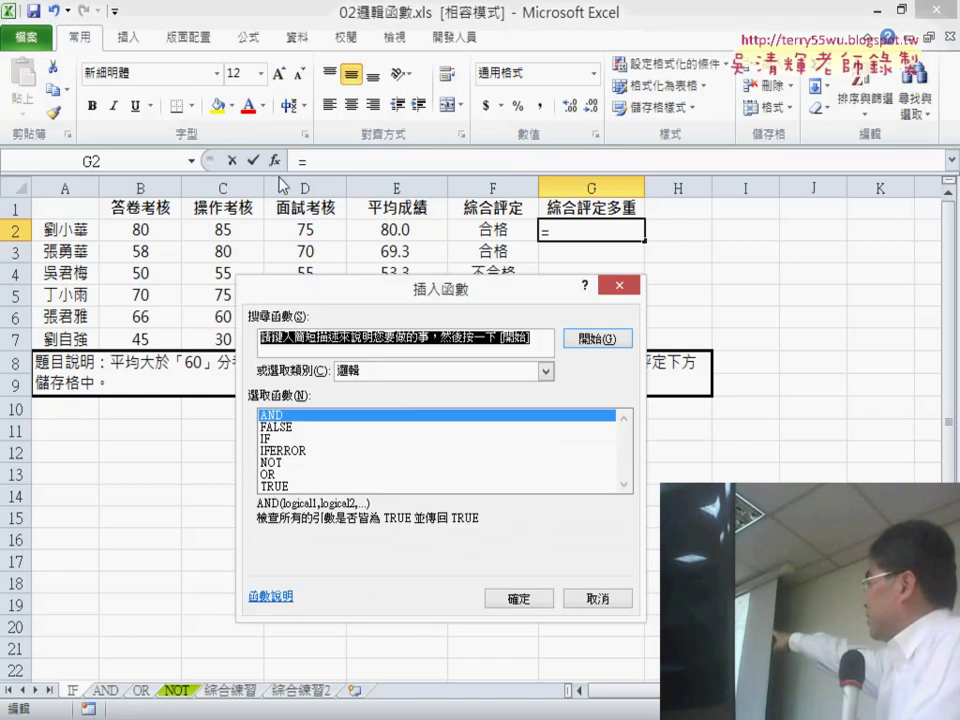
{"action": "double_click", "coordinate": [307, 438]}
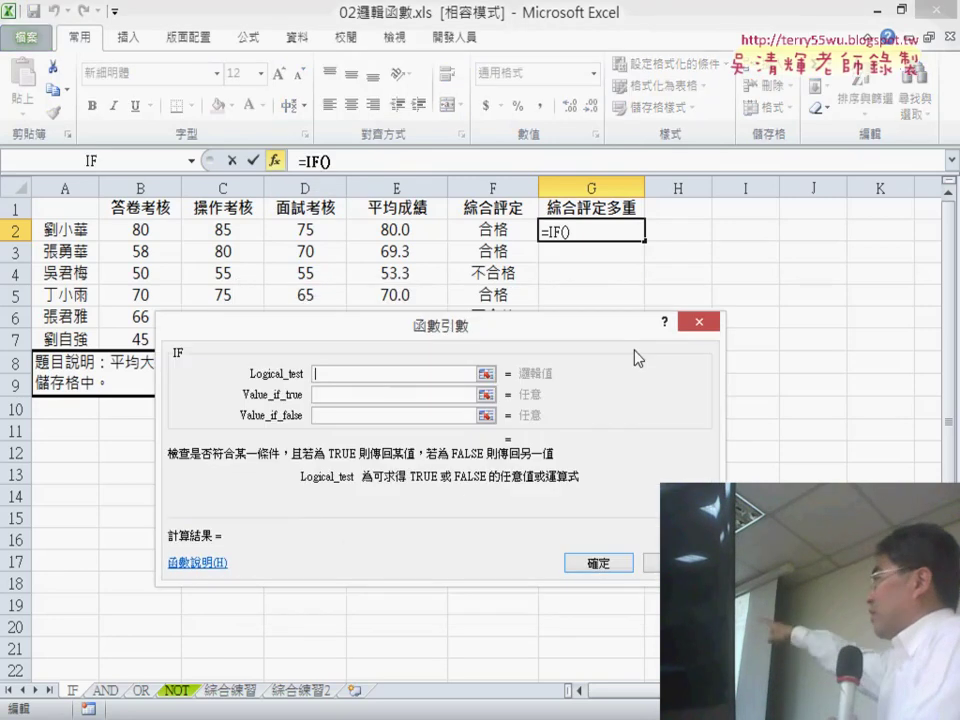
{"action": "left_click", "coordinate": [418, 229]}
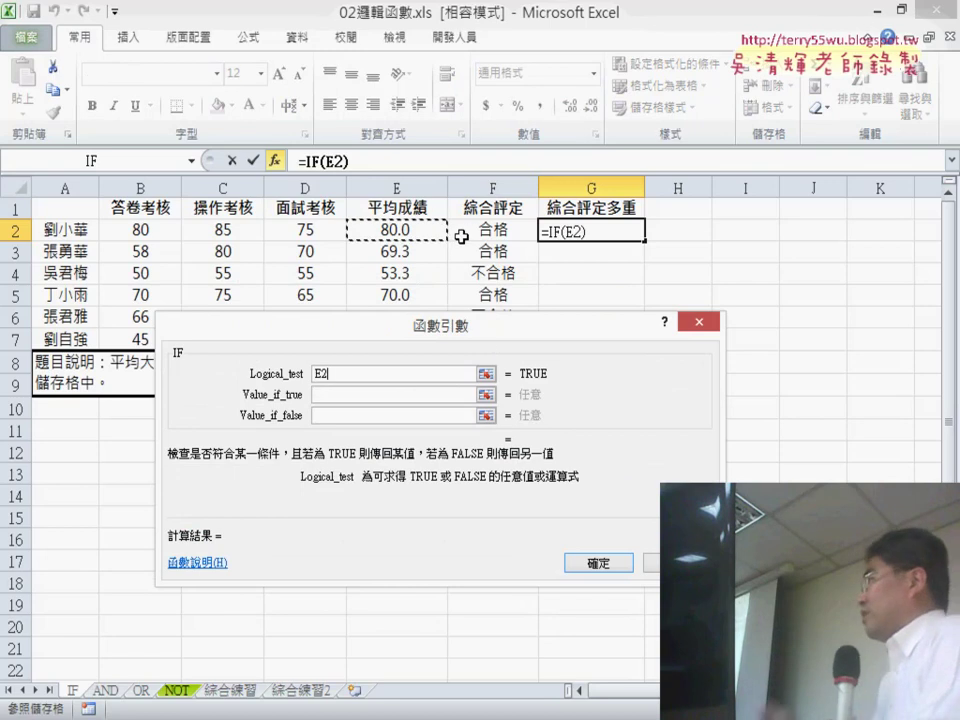
{"action": "type", "text": ">"}
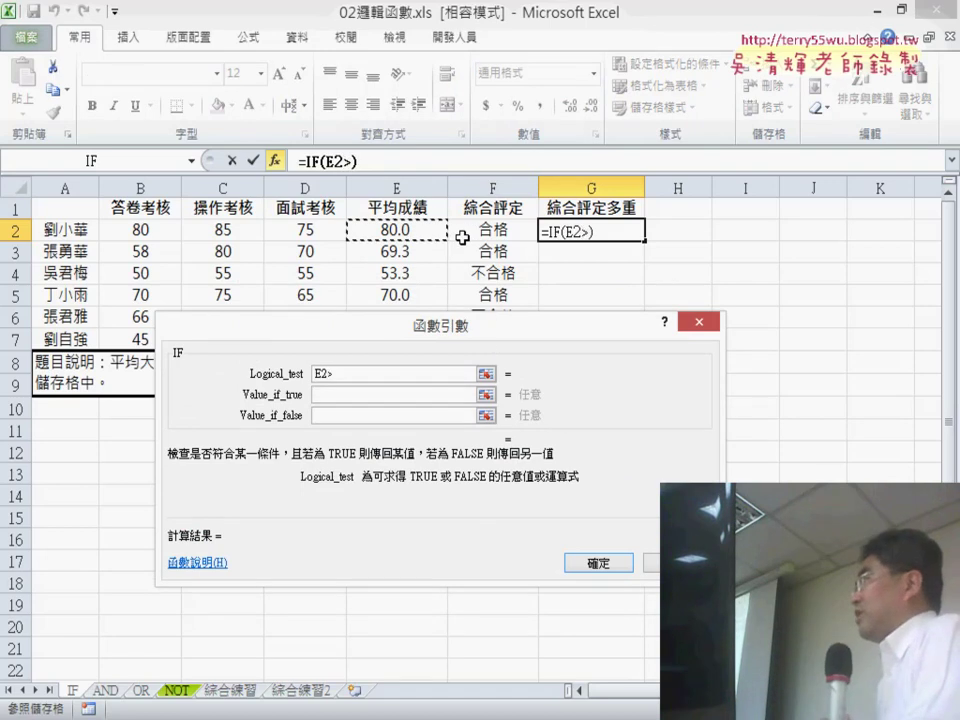
{"action": "type", "text": "ㄦ"}
{"action": "key", "text": "BackSpace"}
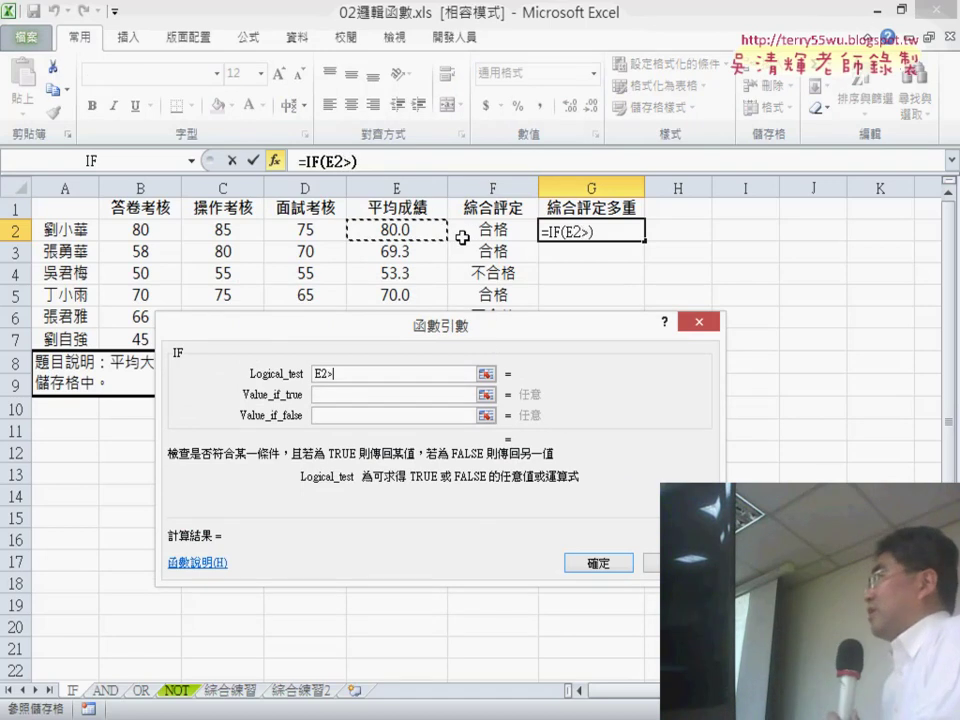
{"action": "type", "text": "=80"}
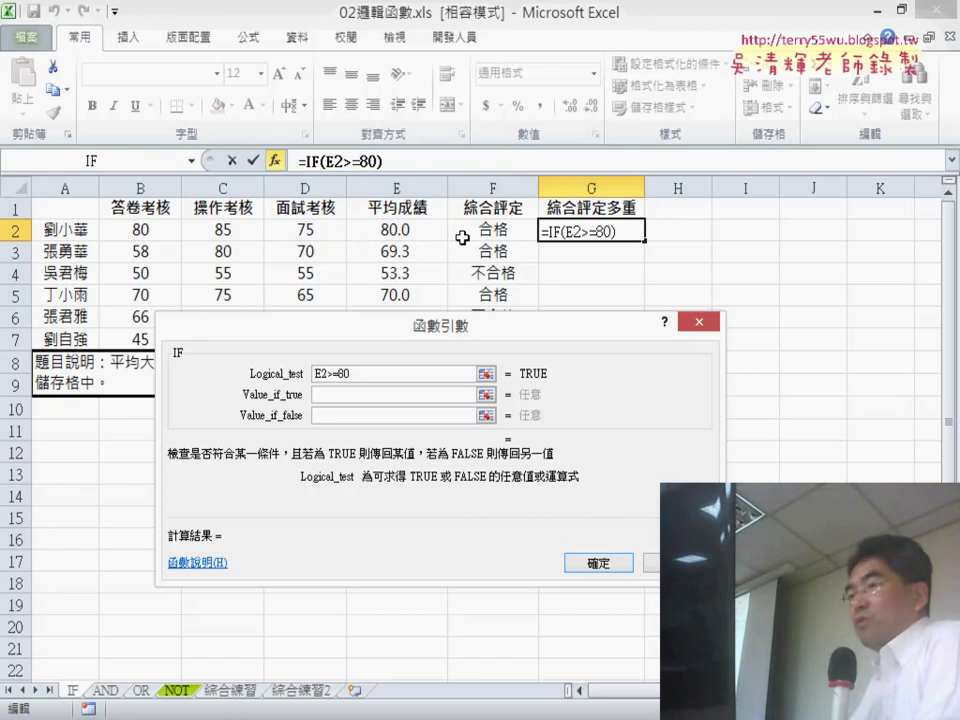
Give the IF a true value of "A" and open the Name Box function list for the false value
{"action": "left_click", "coordinate": [380, 395]}
{"action": "type", "text": "A"}
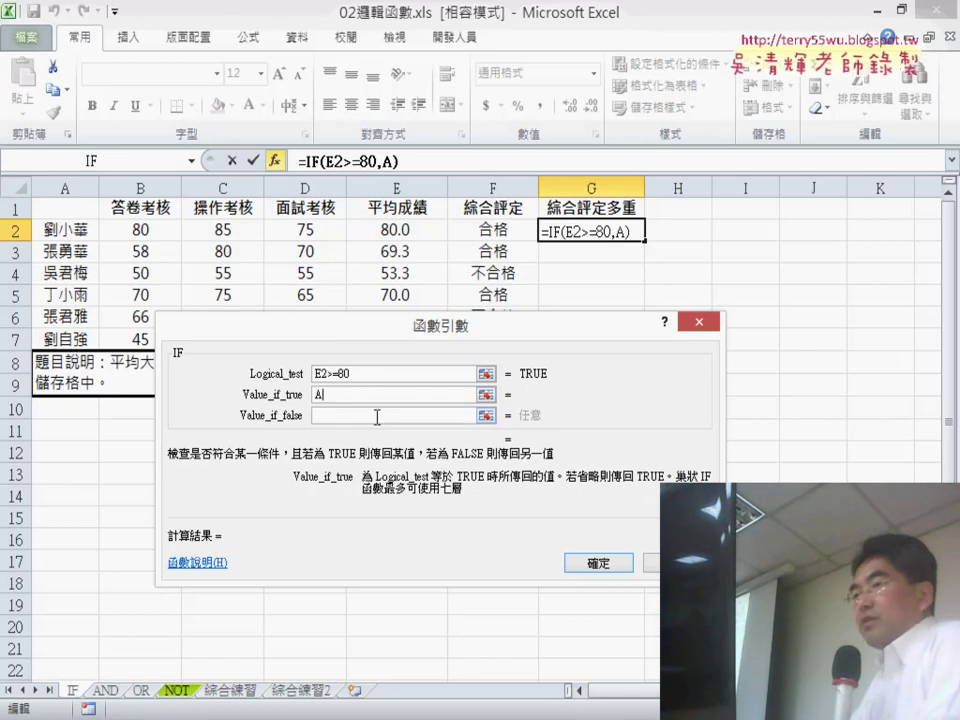
{"action": "left_click", "coordinate": [377, 415]}
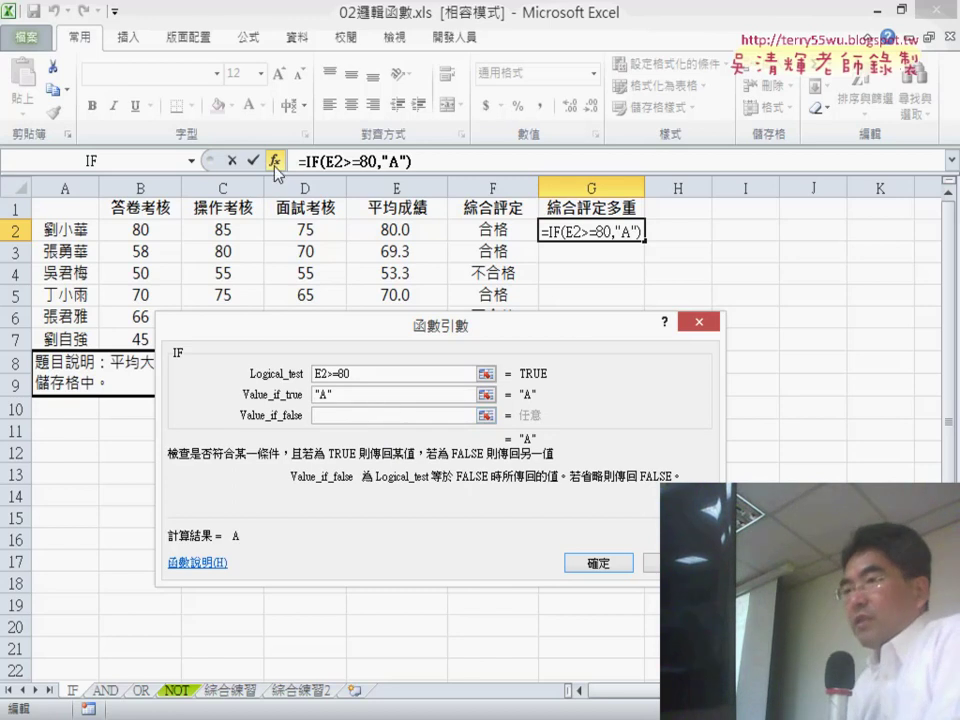
{"action": "left_click", "coordinate": [193, 162]}
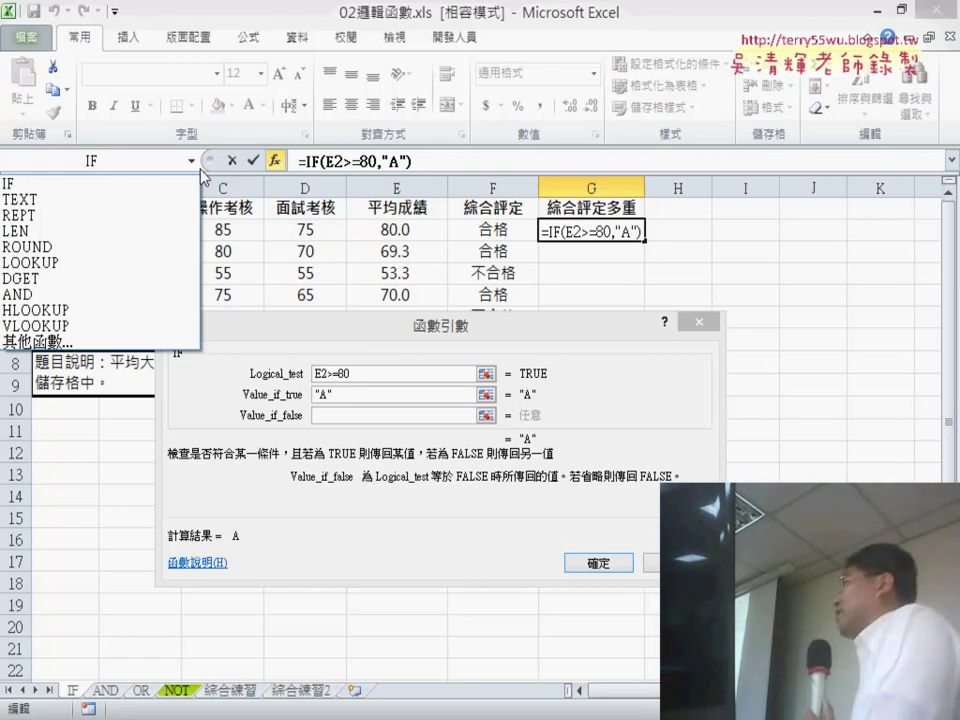
{"action": "left_click", "coordinate": [338, 415]}
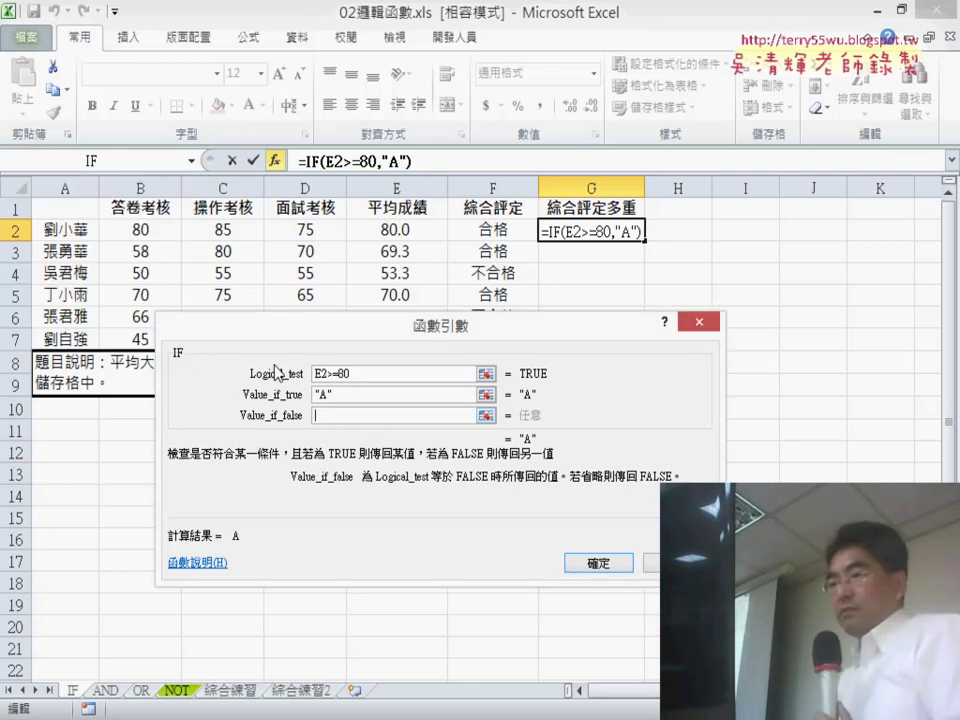
{"action": "left_click", "coordinate": [191, 160]}
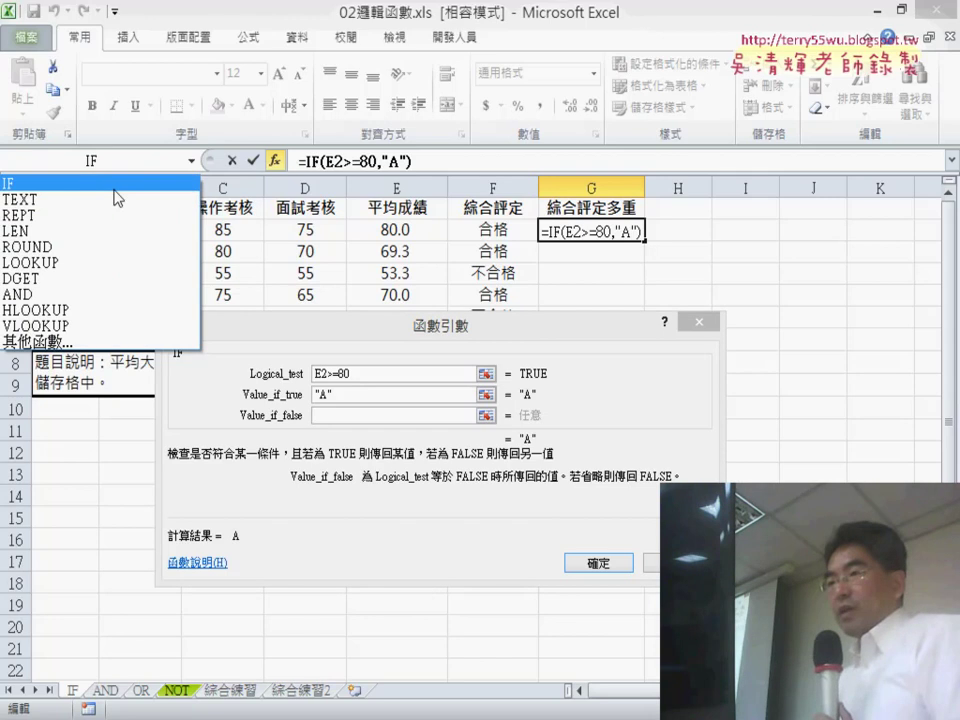
Nest a second IF returning "B" when E2>=70
{"action": "left_click", "coordinate": [114, 181]}
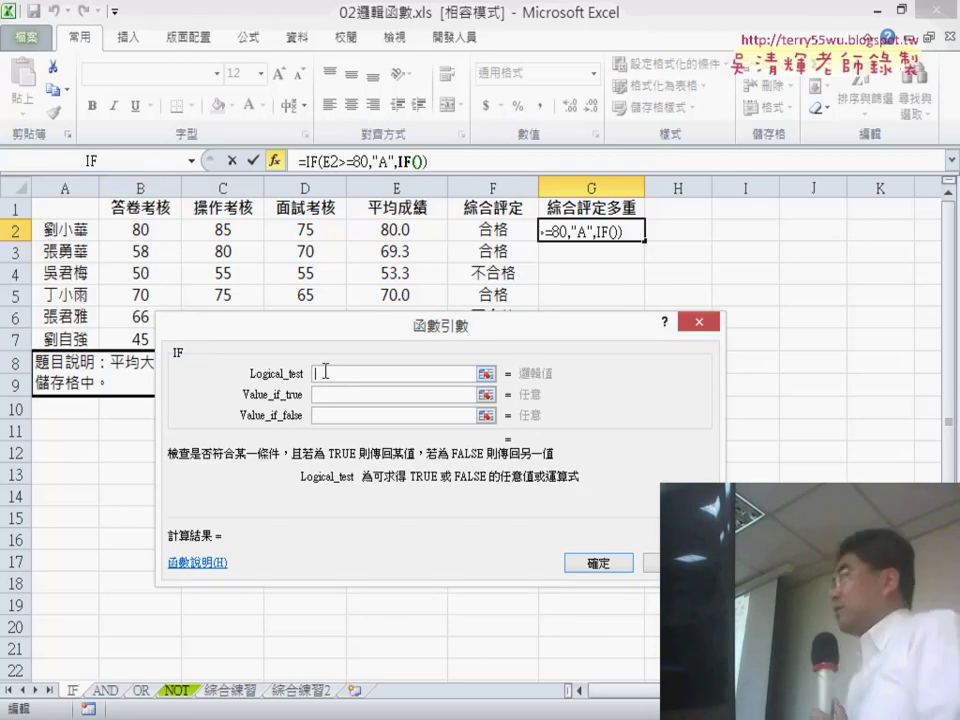
{"action": "left_click", "coordinate": [392, 233]}
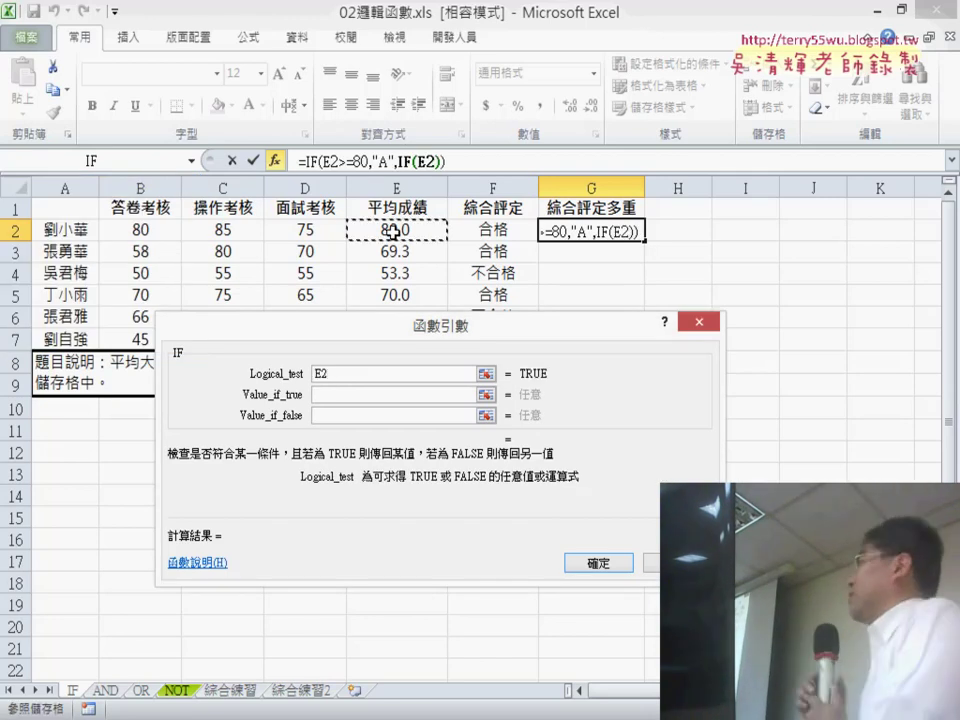
{"action": "type", "text": ">=70"}
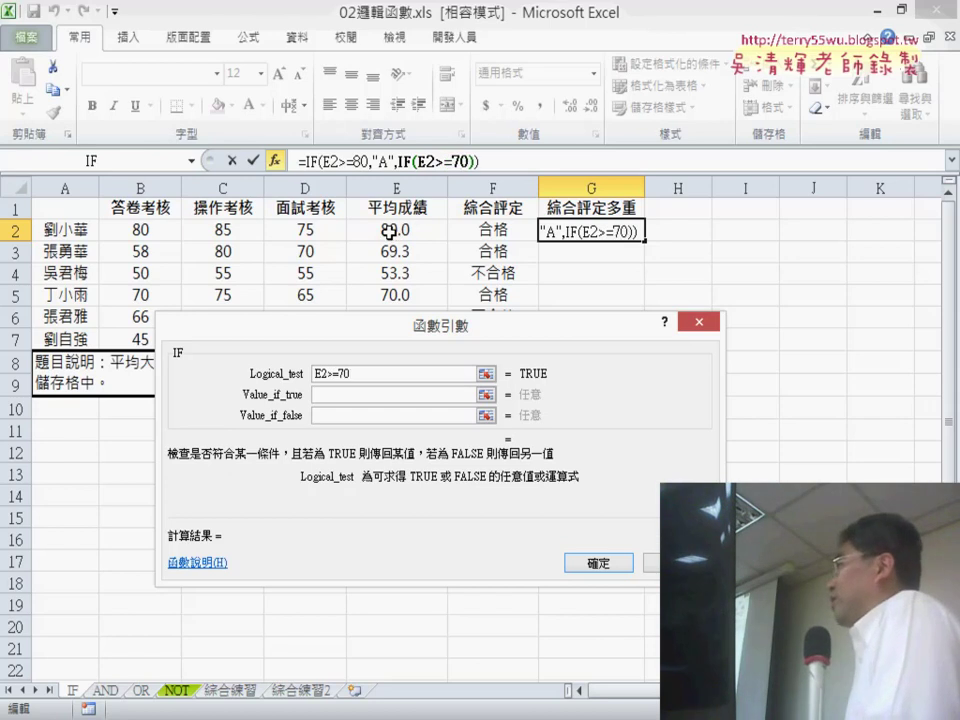
{"action": "left_click", "coordinate": [359, 393]}
{"action": "type", "text": "\"B\""}
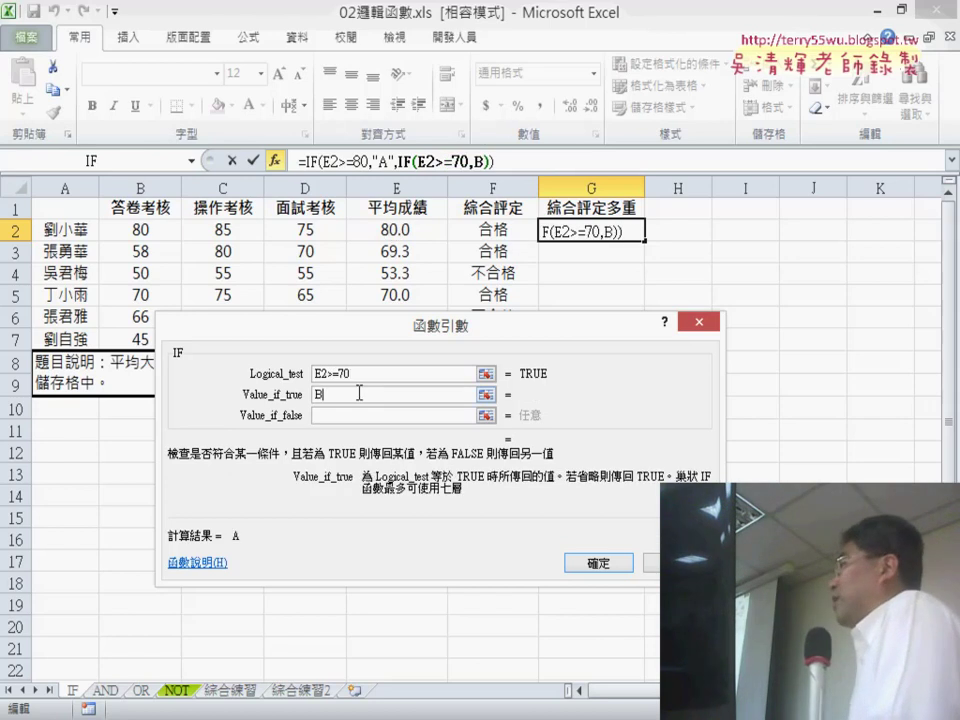
{"action": "left_click", "coordinate": [382, 416]}
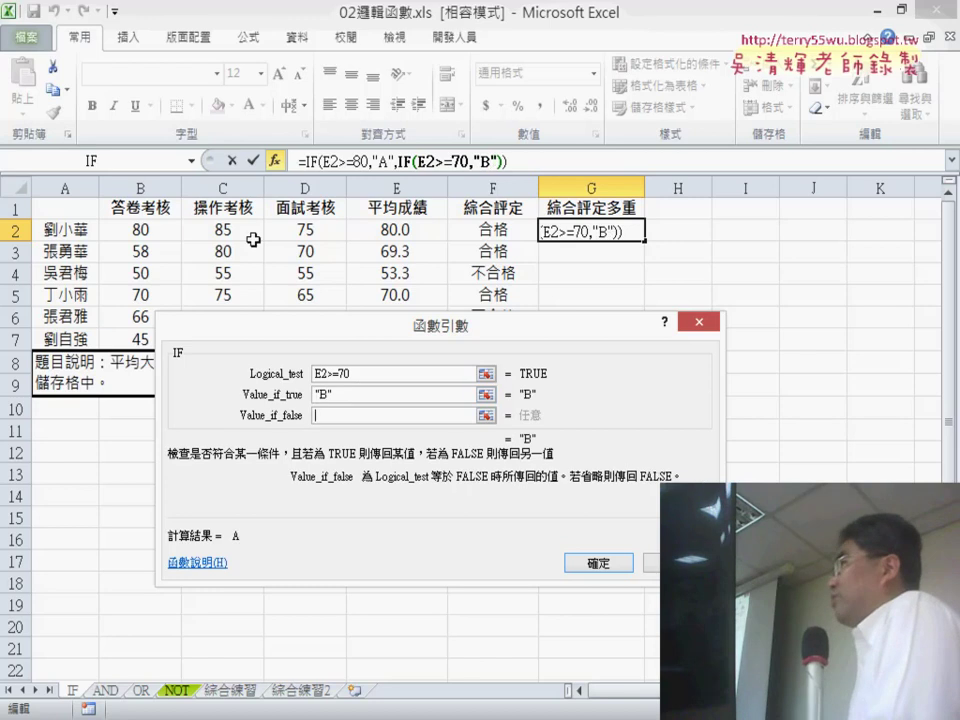
Nest a third IF returning "C" when E2>=60, otherwise "D"
{"action": "left_click", "coordinate": [191, 160]}
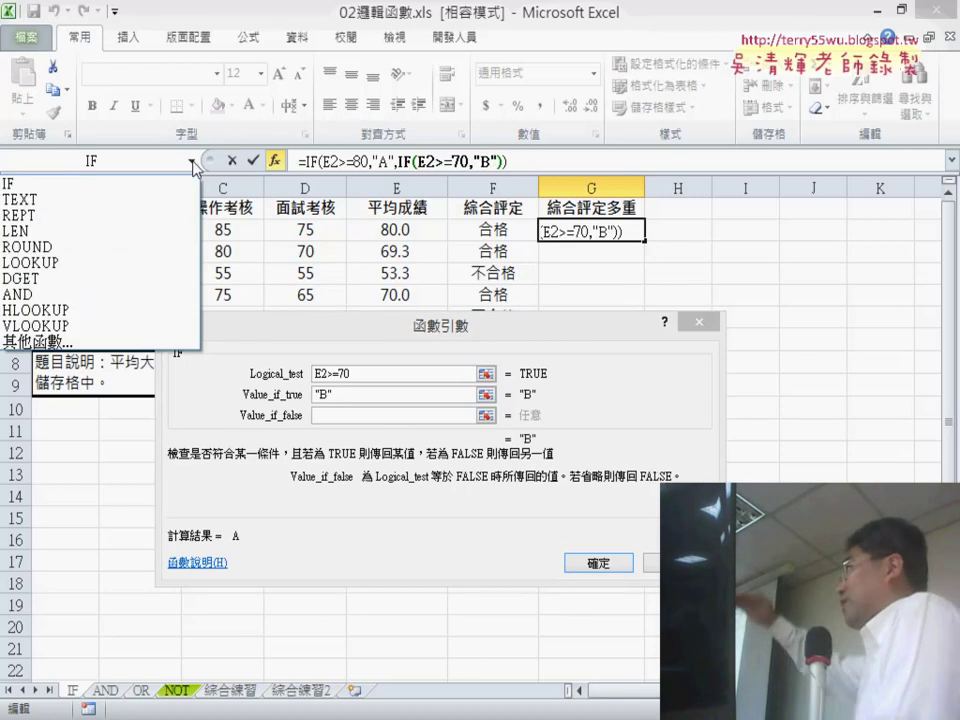
{"action": "left_click", "coordinate": [110, 185]}
{"action": "left_click", "coordinate": [418, 232]}
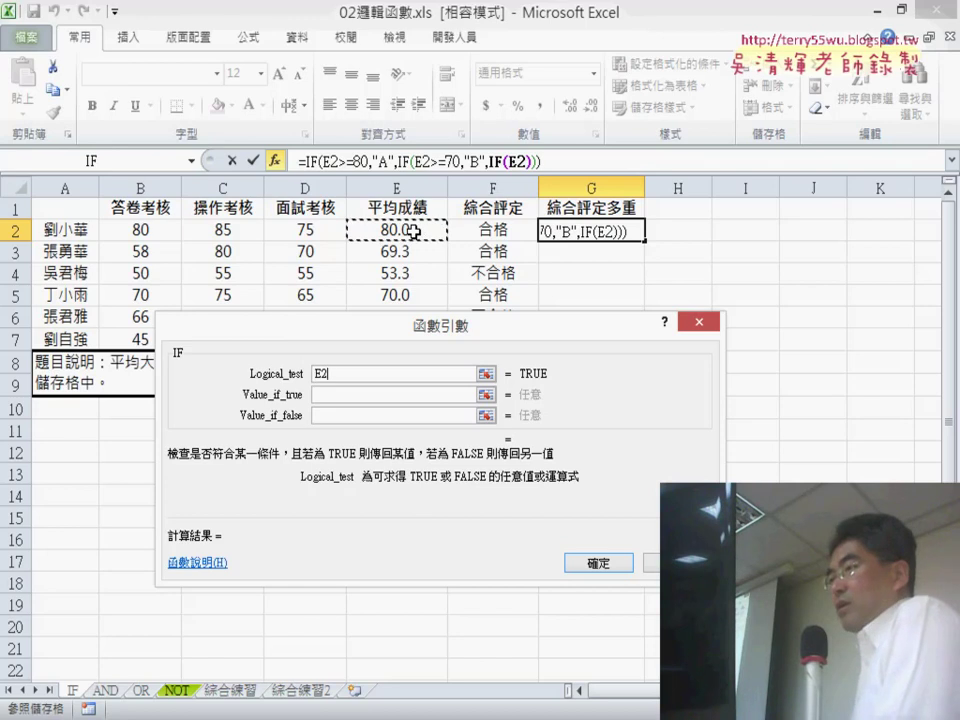
{"action": "type", "text": ">="}
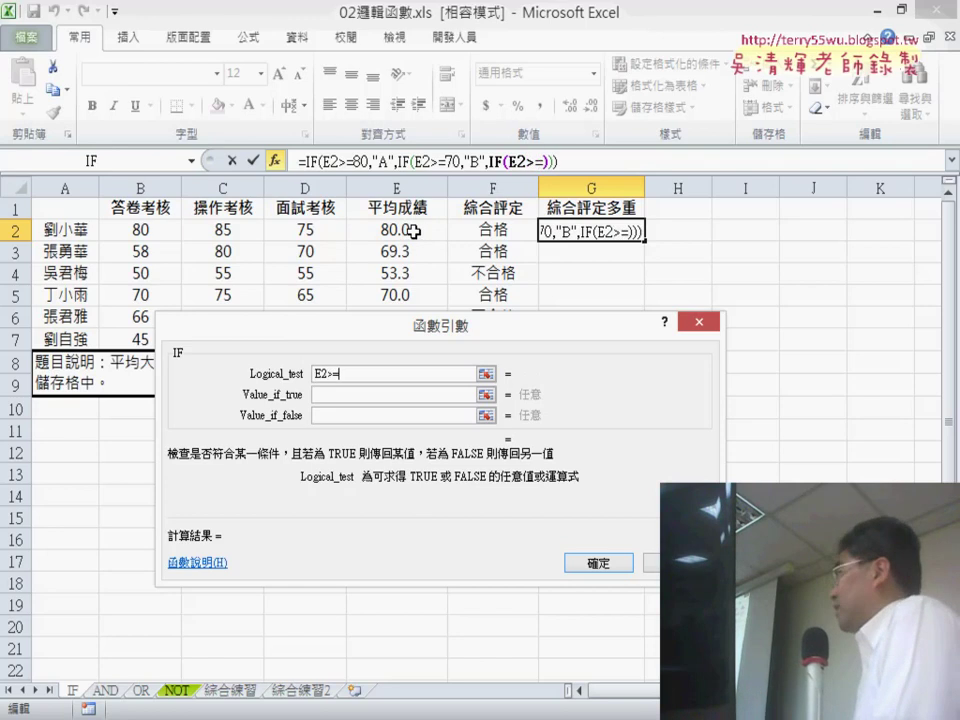
{"action": "type", "text": "60"}
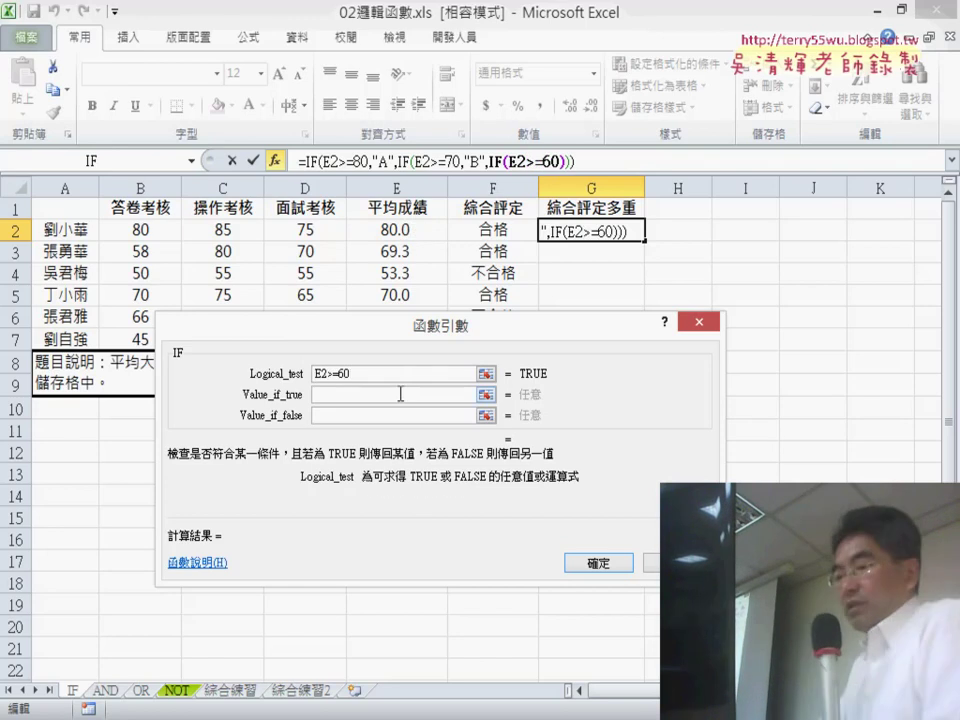
{"action": "left_click", "coordinate": [398, 395]}
{"action": "type", "text": "C"}
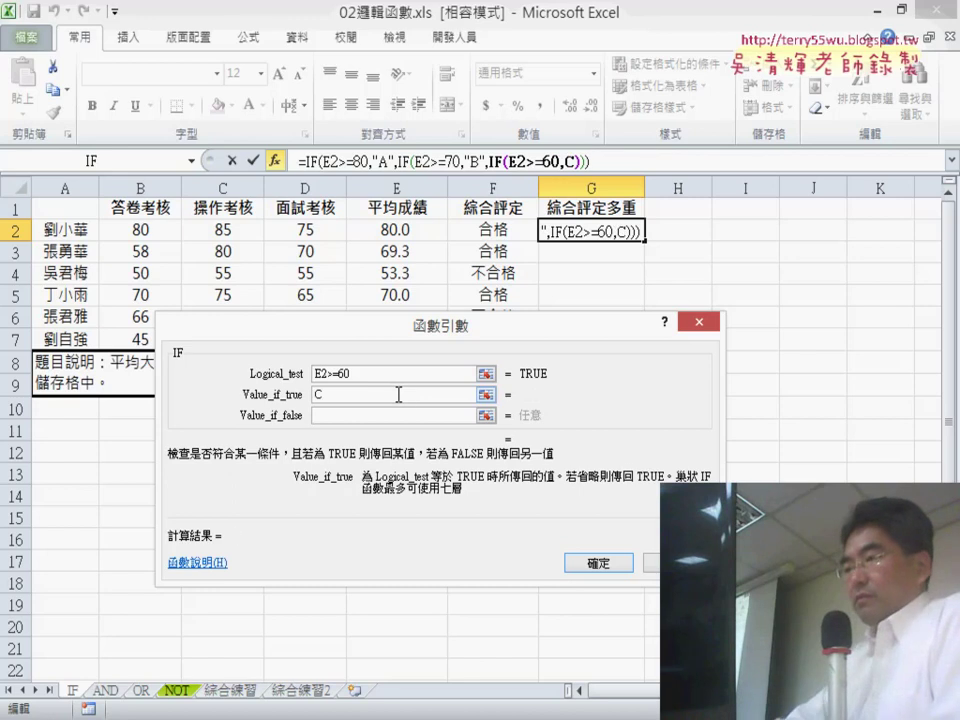
{"action": "key", "text": "Tab"}
{"action": "type", "text": "D"}
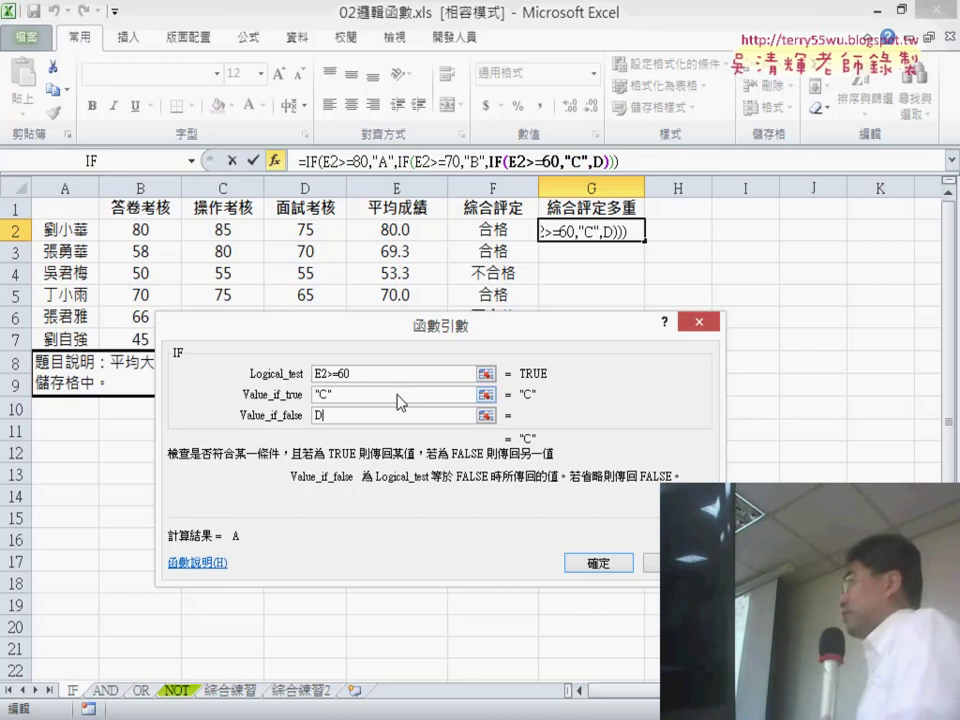
{"action": "left_click", "coordinate": [428, 395]}
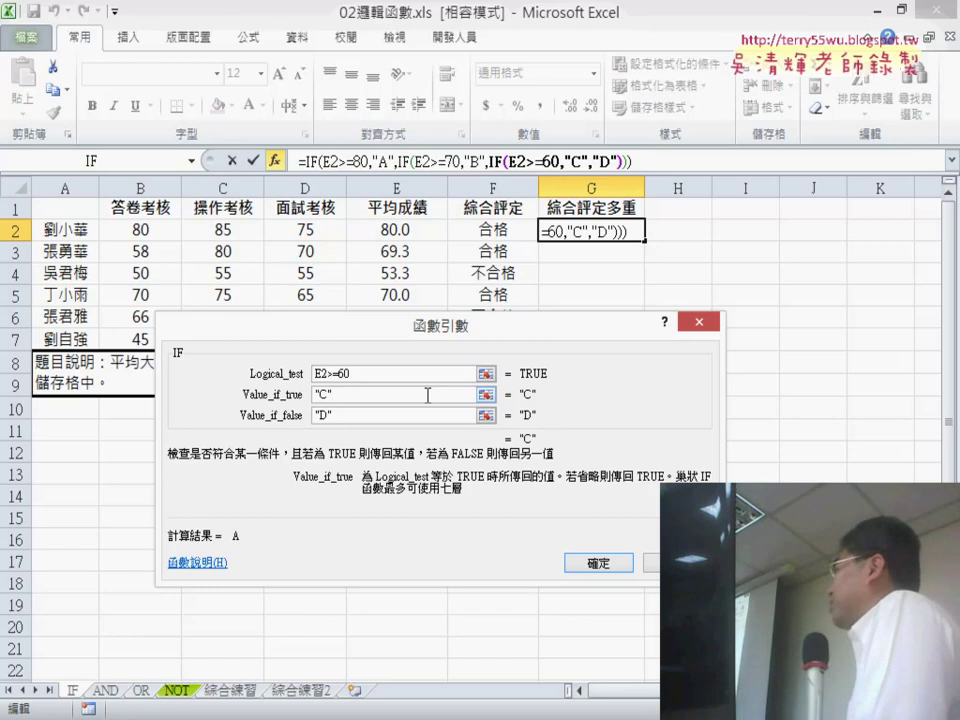
Confirm G2's nested IF, center it, and fill the grades down to G7
{"action": "left_click", "coordinate": [600, 566]}
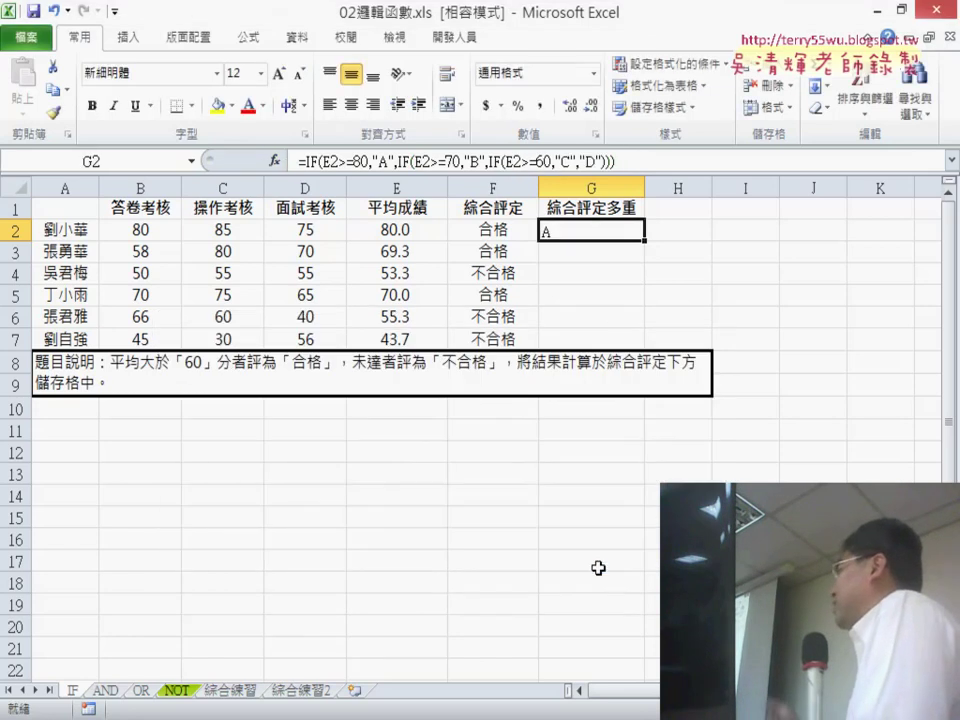
{"action": "left_click", "coordinate": [351, 104]}
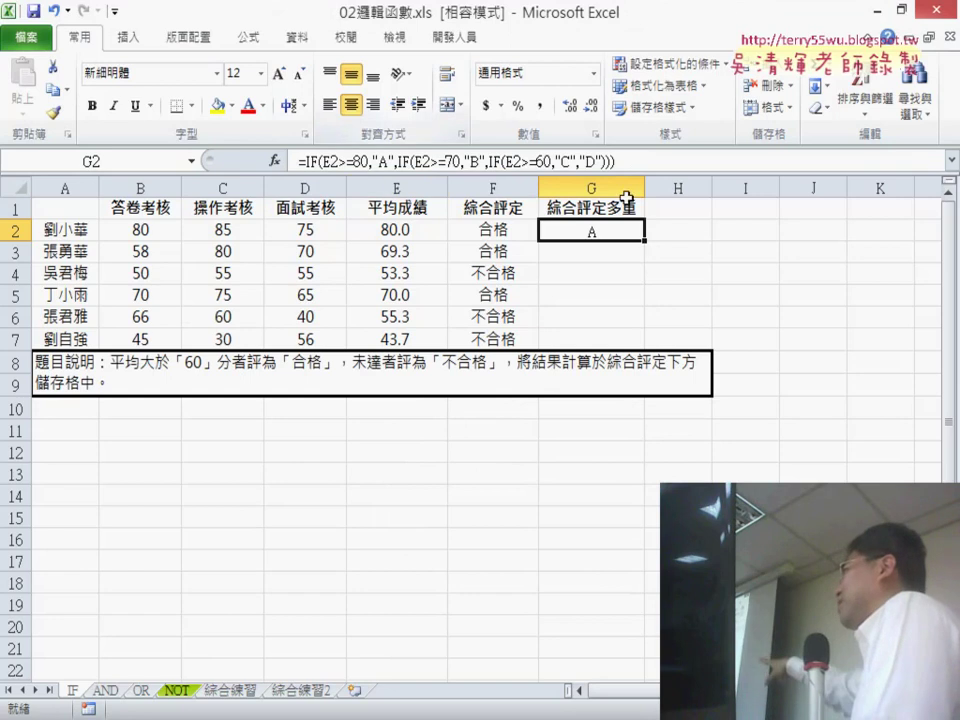
{"action": "left_click_drag", "start_coordinate": [646, 244], "coordinate": [644, 346]}
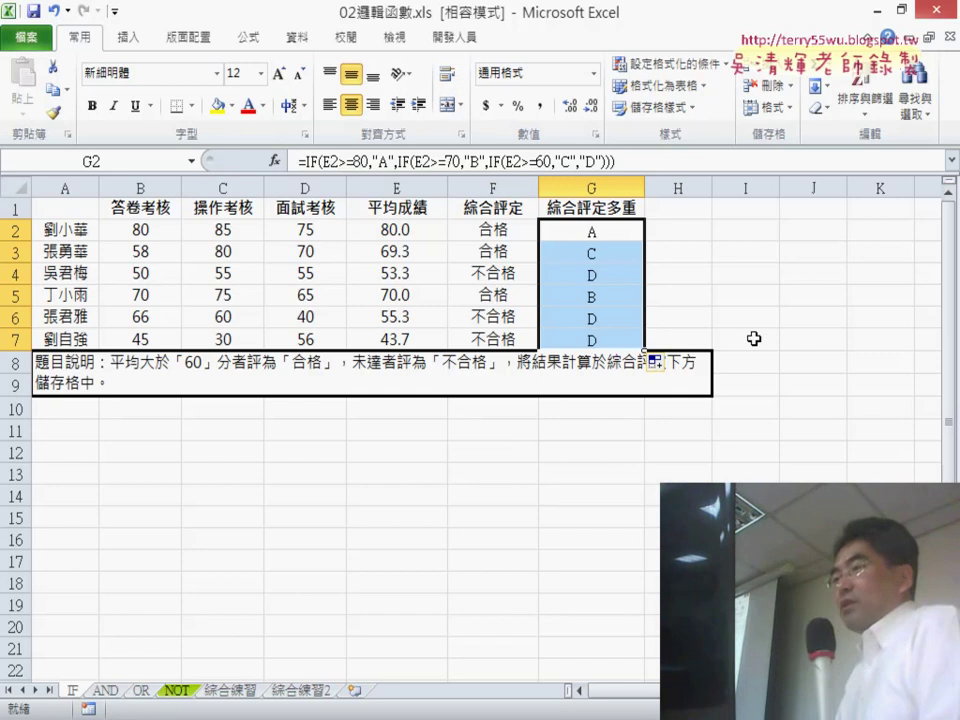
Enter VBA in H1, then select G2 to review its grade formula
{"action": "left_click", "coordinate": [677, 206]}
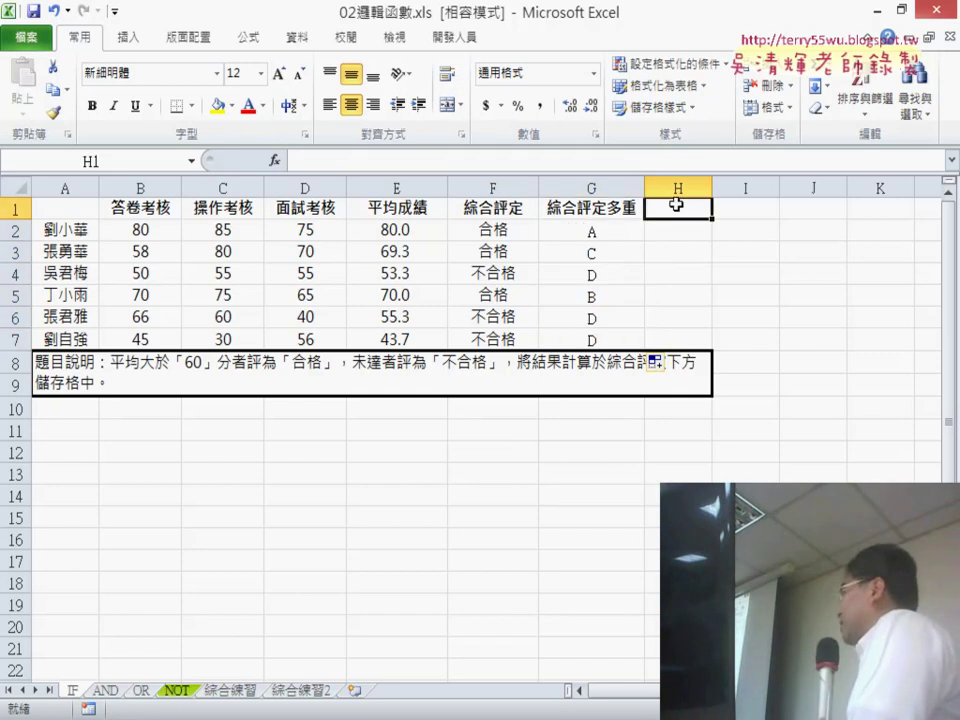
{"action": "type", "text": "VB"}
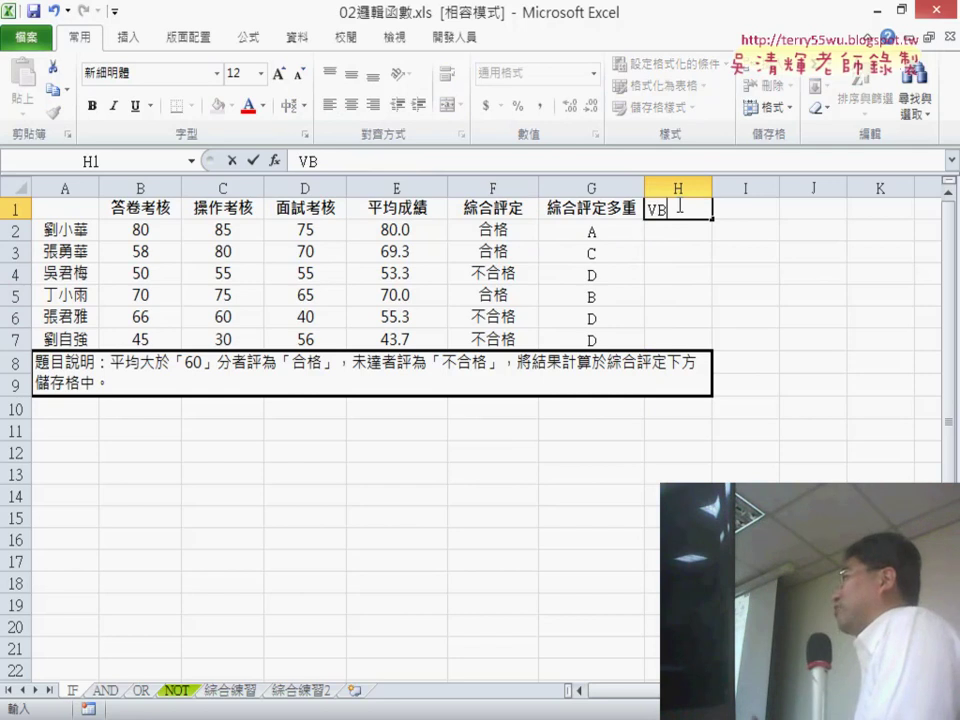
{"action": "type", "text": "A"}
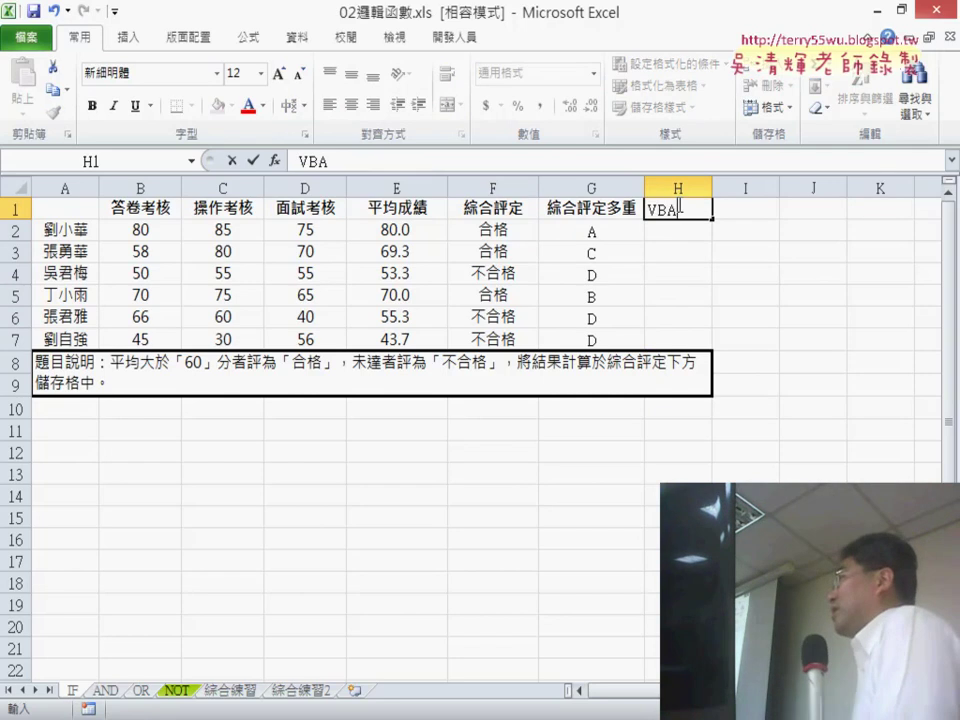
{"action": "key", "text": "Return"}
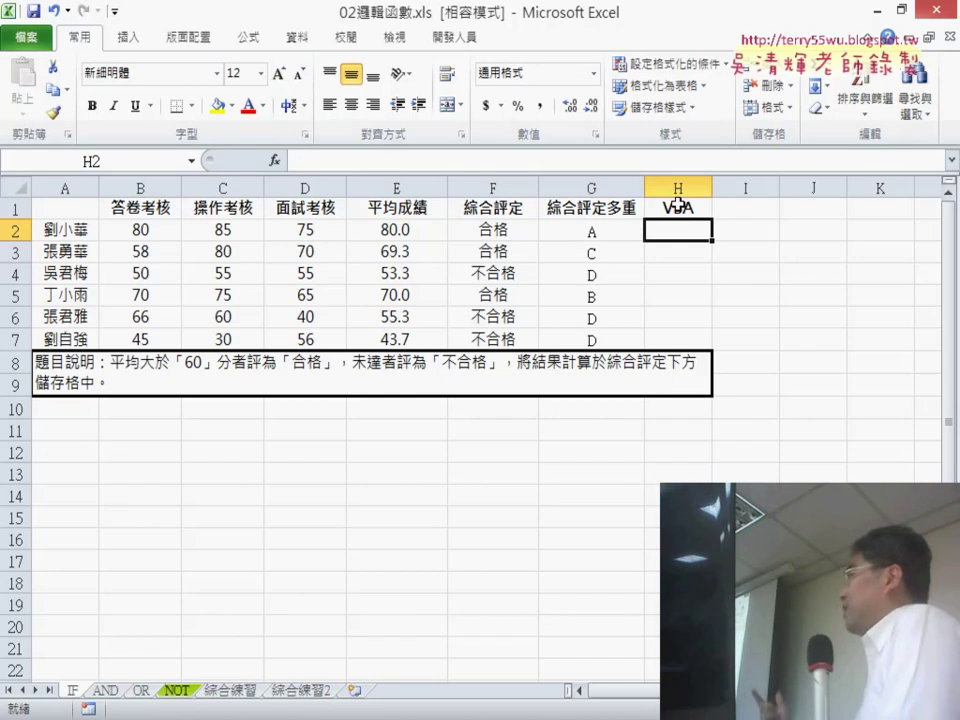
{"action": "left_click", "coordinate": [600, 230]}
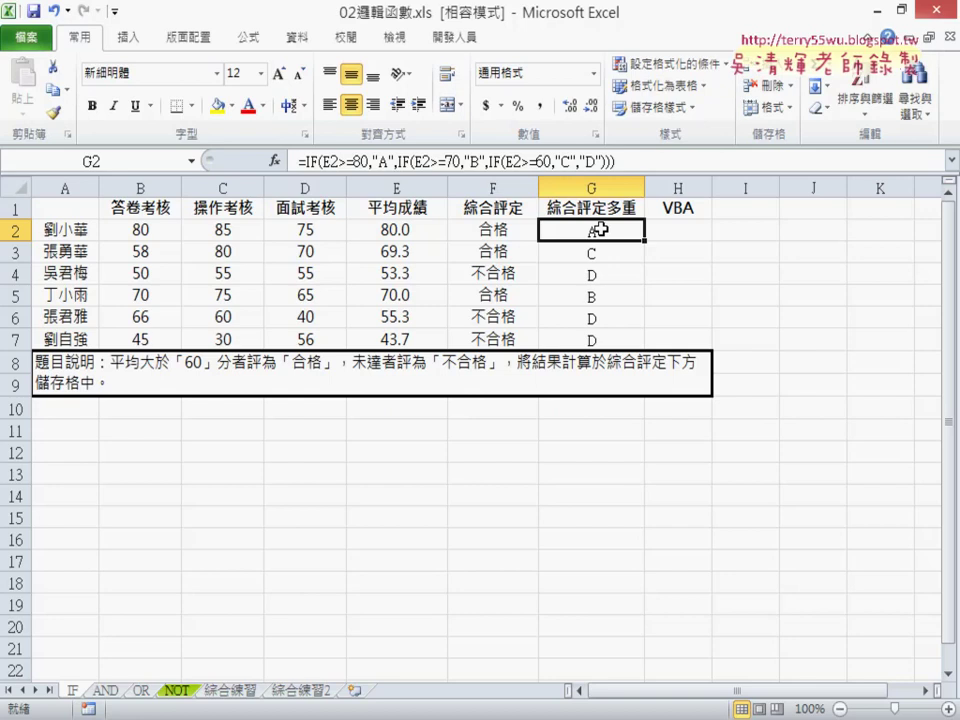
{"action": "left_click", "coordinate": [496, 232]}
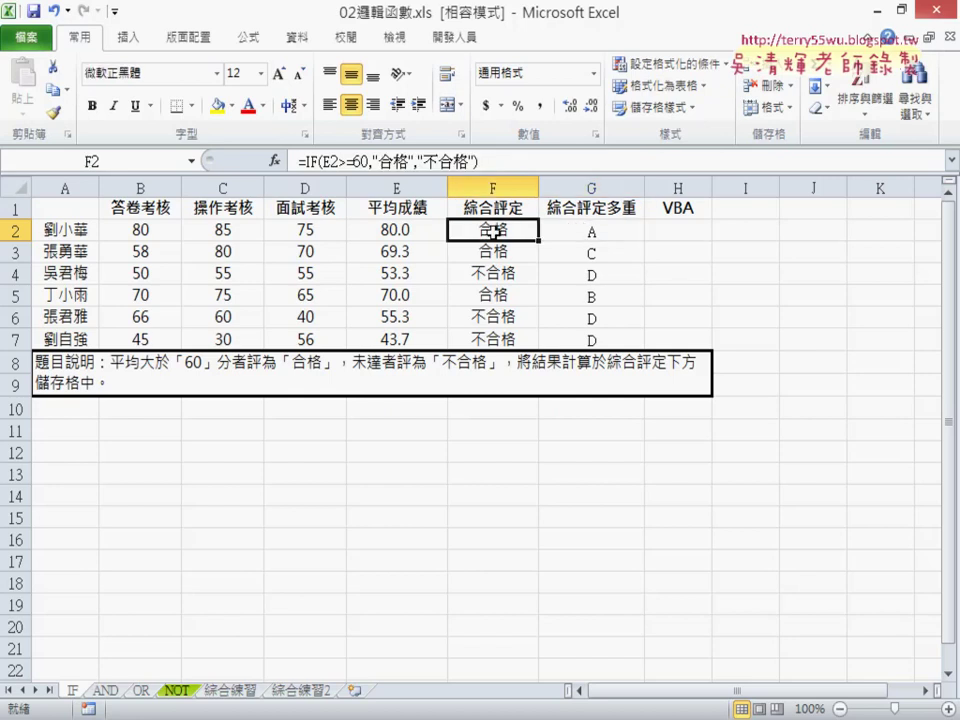
{"action": "left_click", "coordinate": [600, 210]}
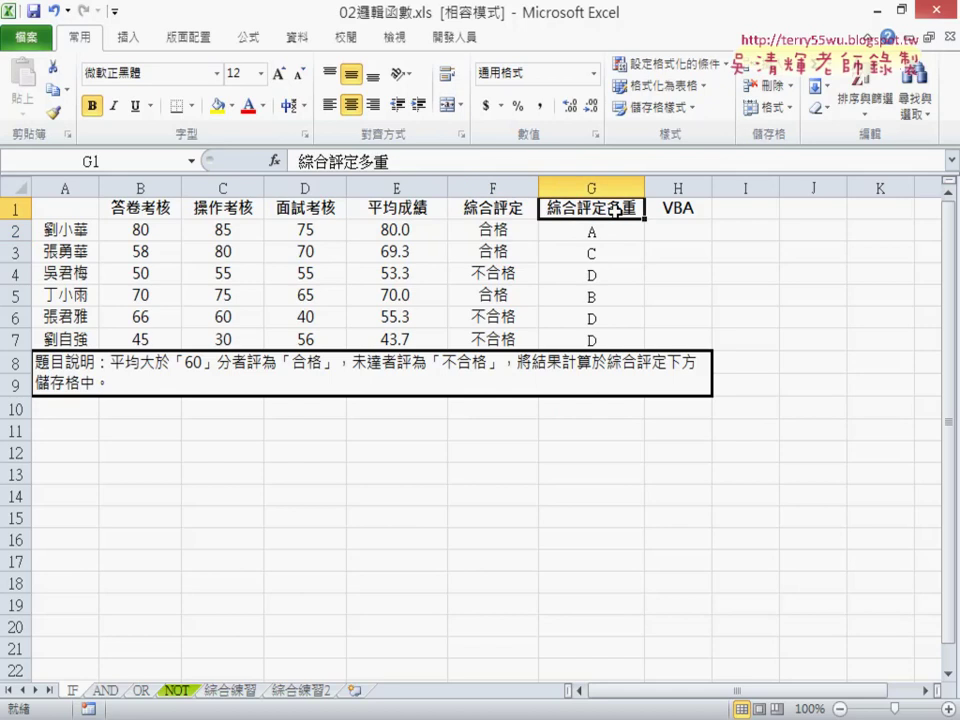
{"action": "left_click", "coordinate": [613, 234]}
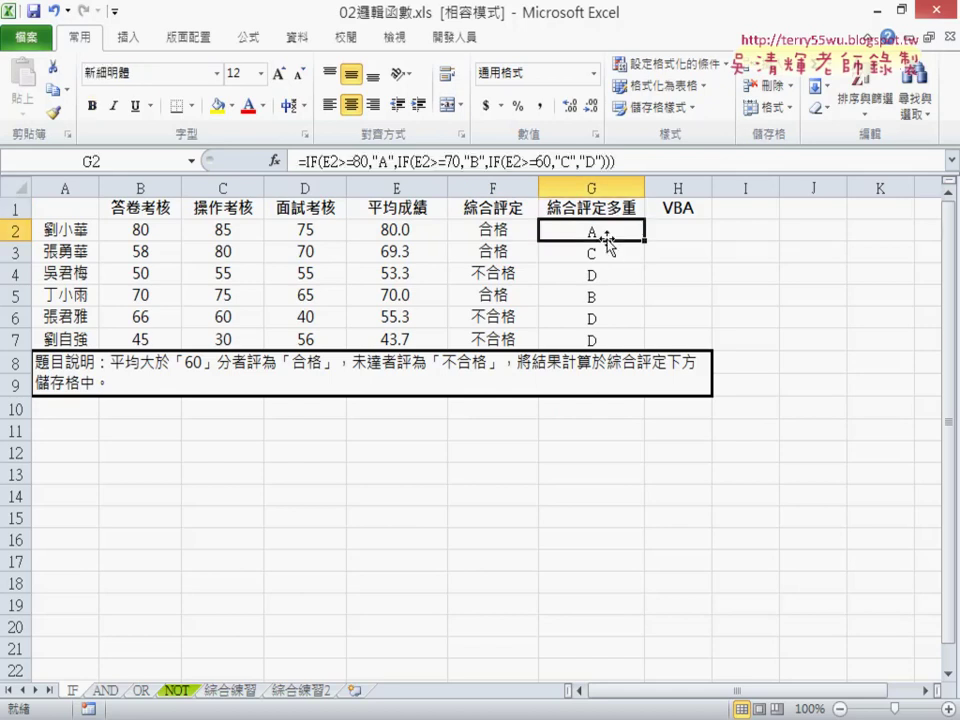
{"action": "left_click", "coordinate": [680, 234]}
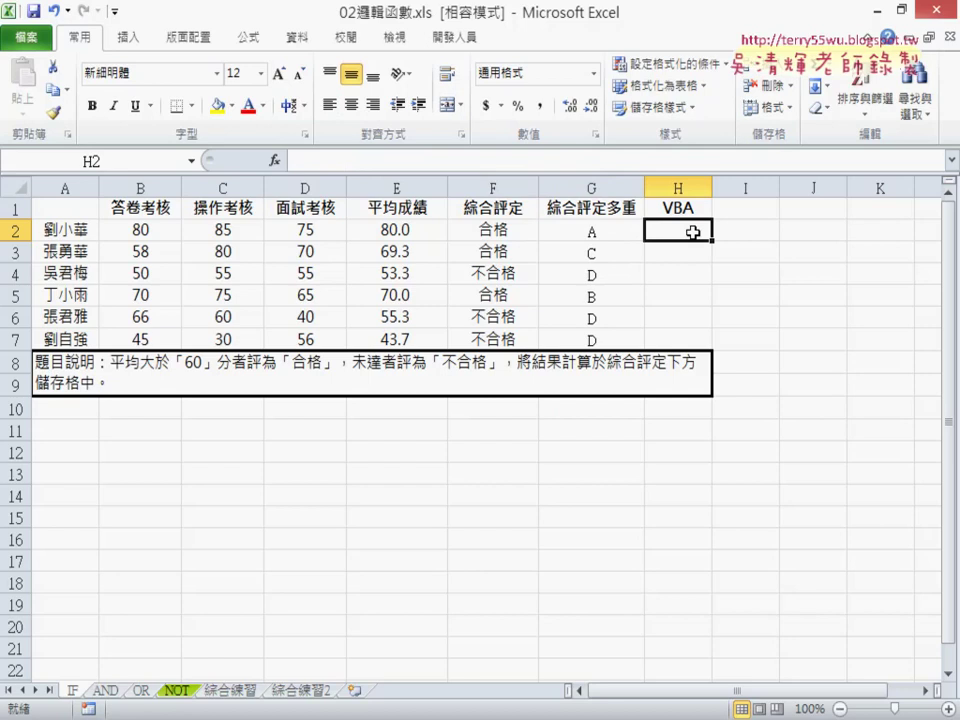